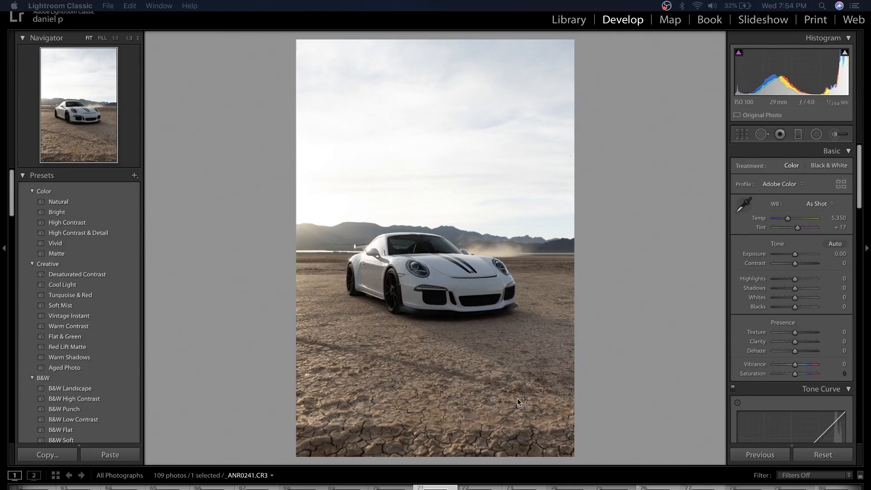
- Crop the photo to a 4 x 5 / 8 x 10 aspect ratio, tightened around the white car
left_click(742, 134)
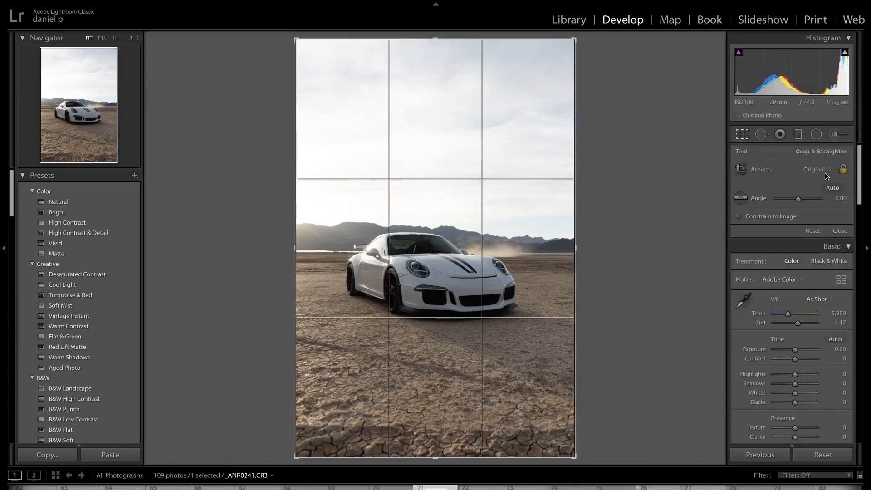
left_click(825, 173)
left_click(799, 197)
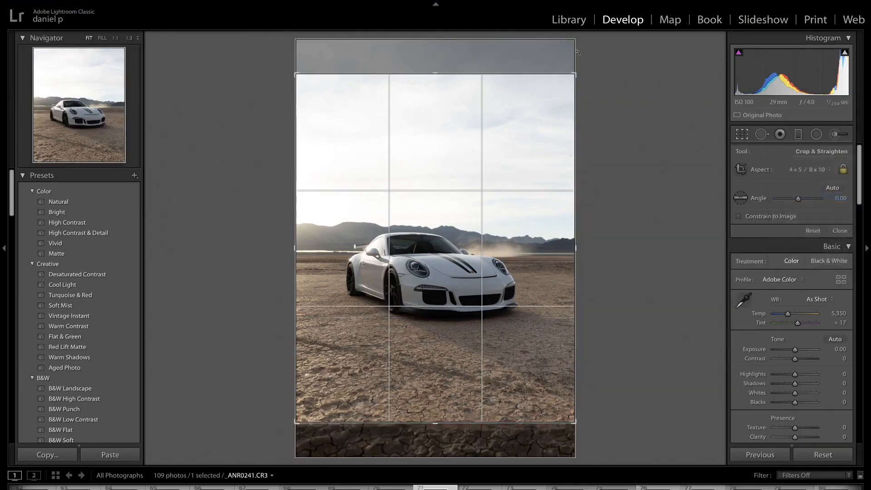
left_click_drag(575, 73, 548, 107)
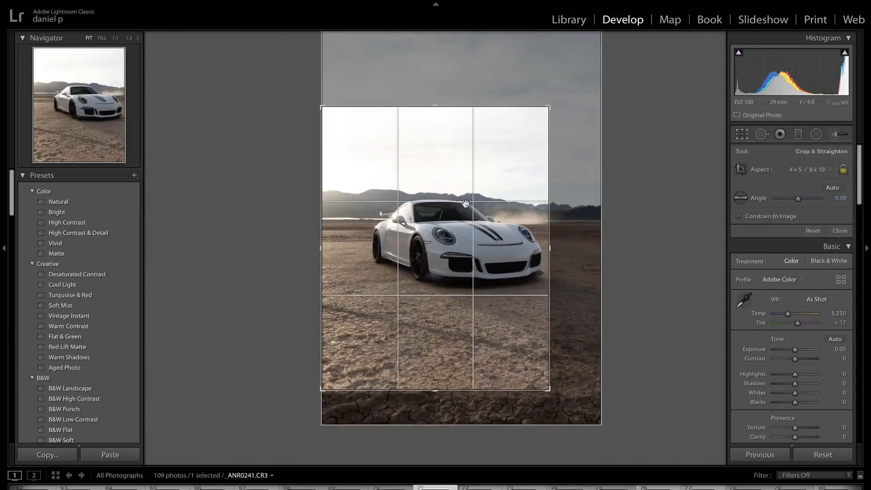
left_click_drag(466, 203, 442, 211)
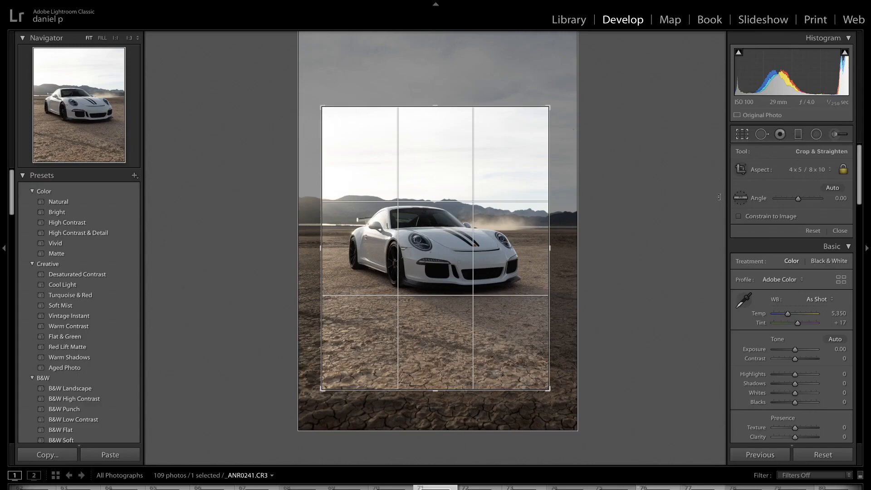
- Try straightening the cropped photo along the horizon behind the car, comparing it with the unstraightened version
left_click(746, 199)
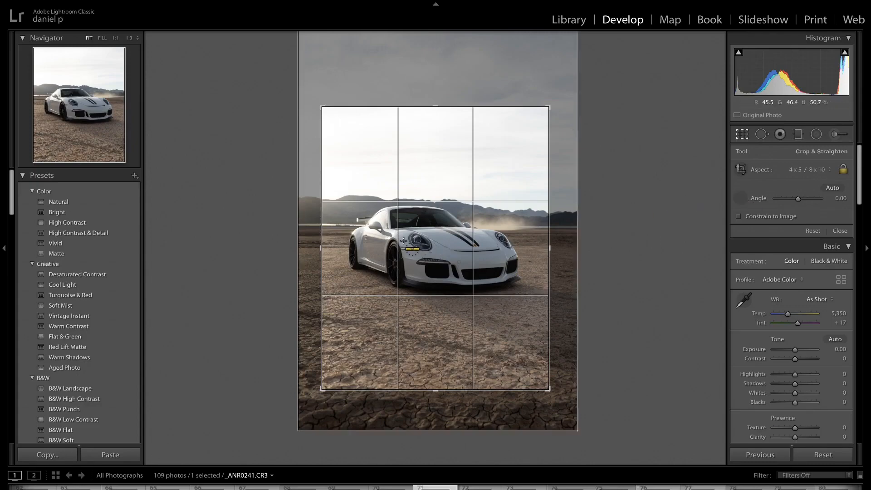
left_click_drag(324, 227, 572, 228)
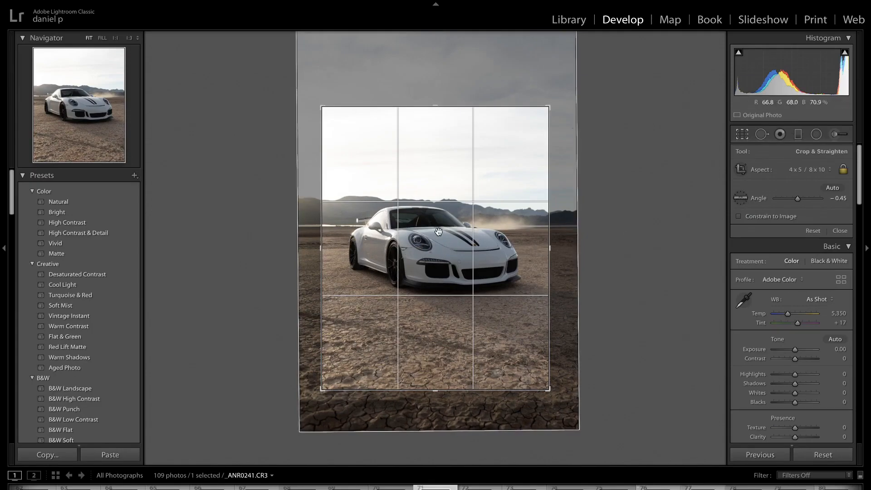
key("Return")
key("ctrl+z")
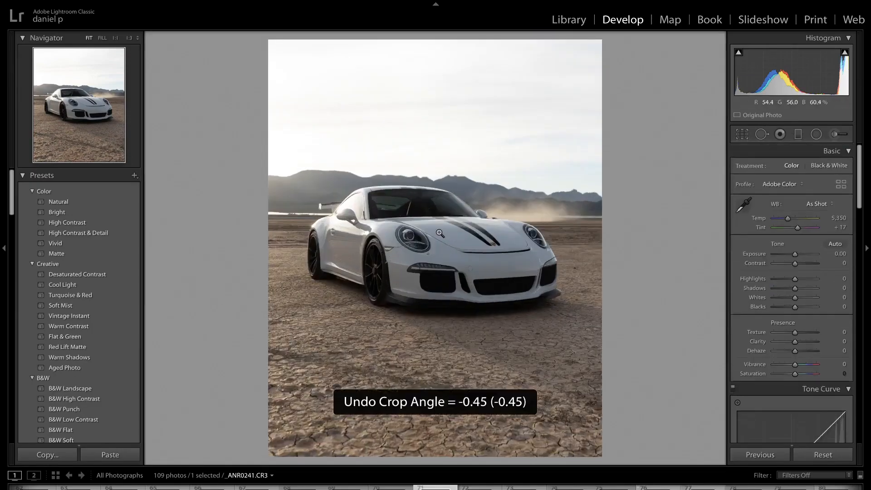
key("ctrl+shift+z")
key("ctrl+z")
key("ctrl+shift+z")
key("ctrl+z")
- Shift the photo slightly down and sideways within the crop frame to fine-tune the car's position
key("r")
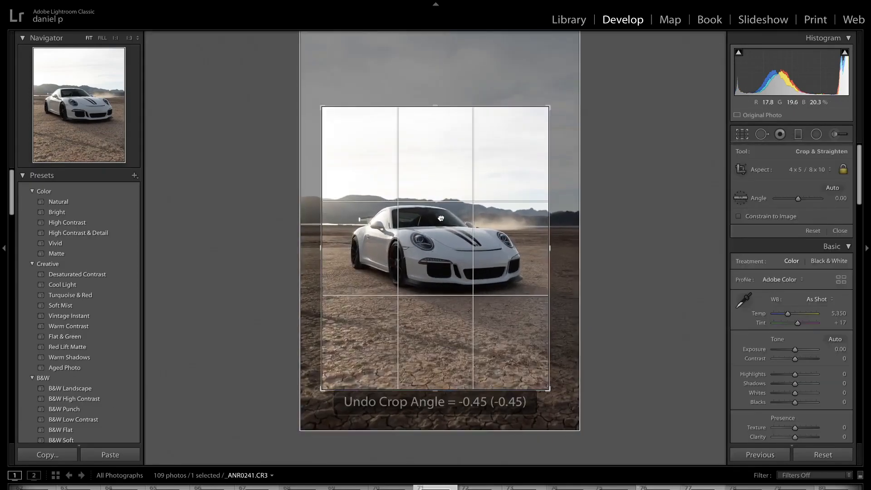
left_click_drag(440, 218, 436, 222)
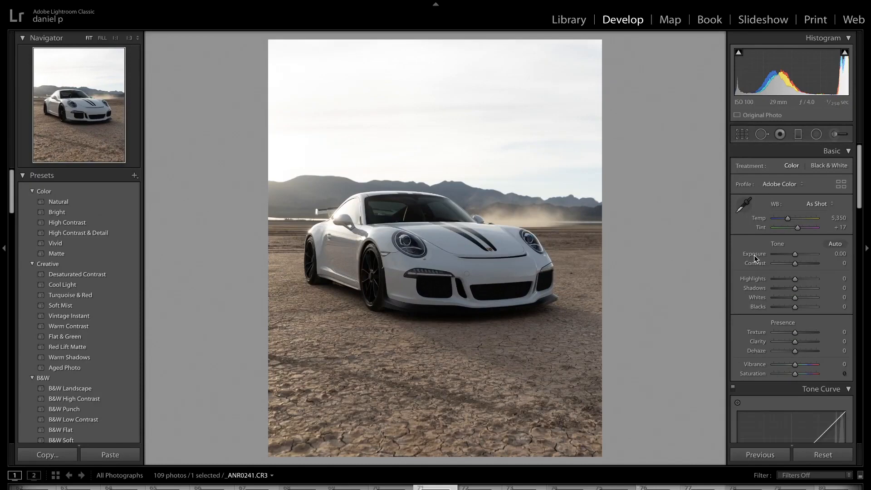
- Set Exposure to +0.60 and Contrast to +25
left_click_drag(794, 255, 796, 254)
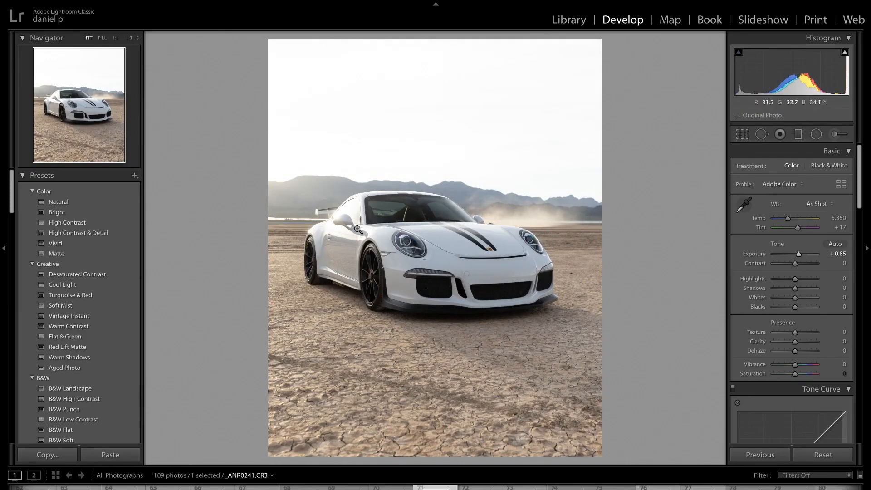
left_click(836, 253)
key("BackSpace")
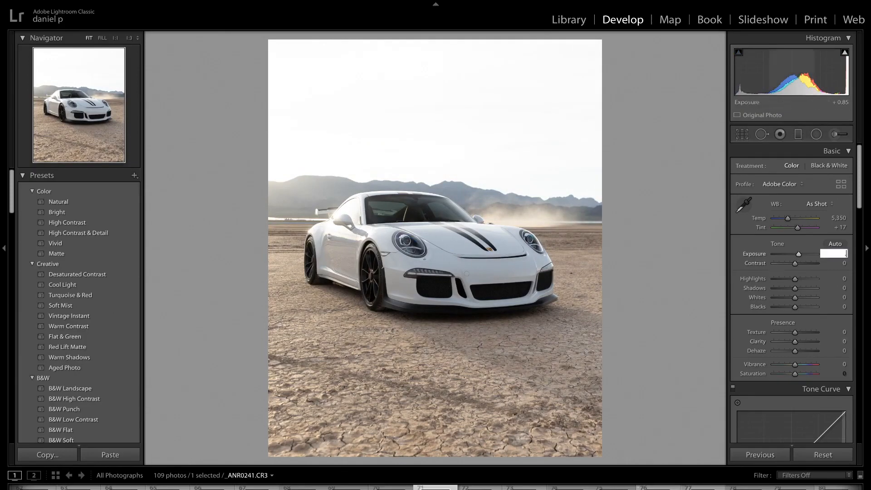
type(".6")
key("Return")
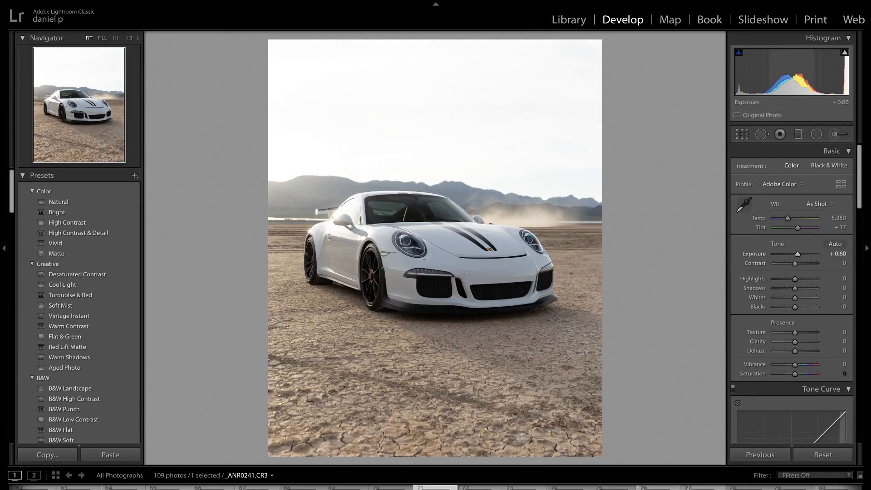
left_click(841, 262)
type("25")
key("Return")
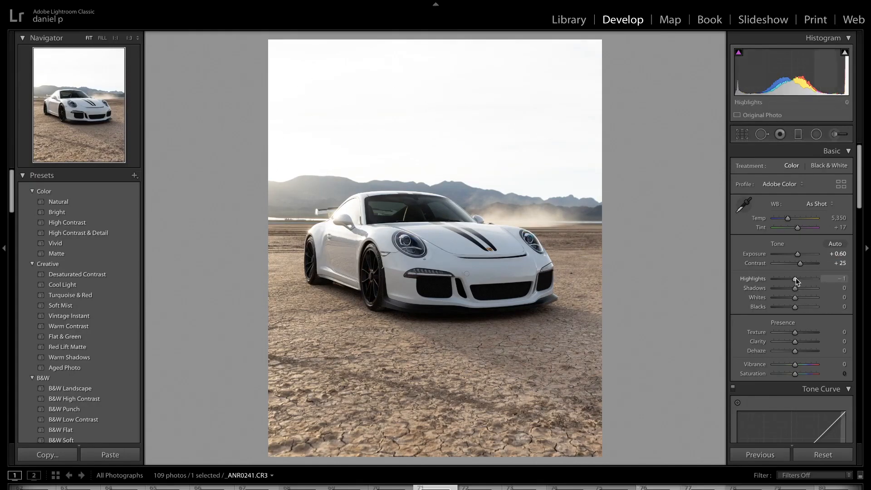
- Balance the tonal range with Highlights at -100, Shadows at +35, Whites at +10 and Blacks at +10
left_click_drag(796, 278, 722, 281)
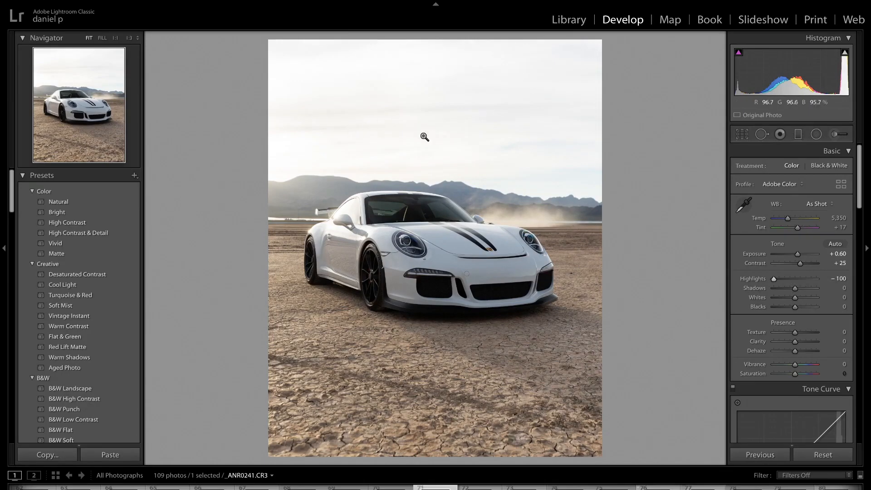
left_click_drag(795, 288, 802, 288)
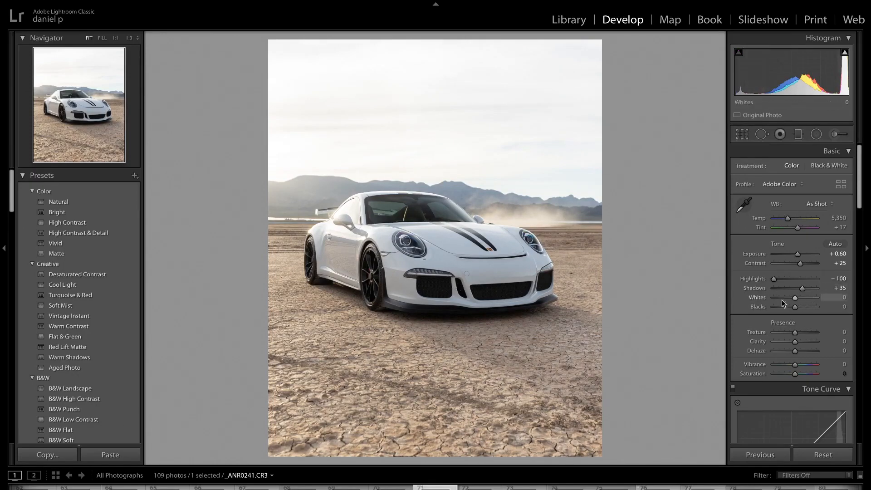
left_click(844, 297)
type("10")
key("Return")
type("10")
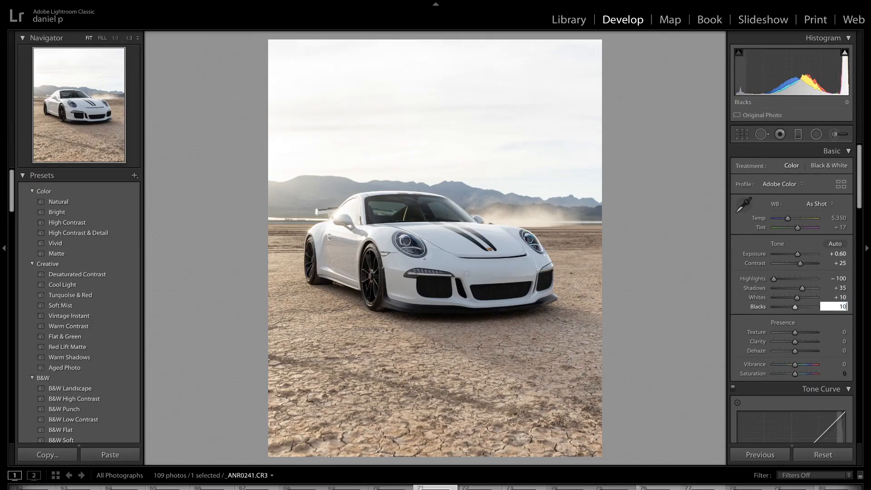
key("Return")
- Try Texture at +100, inspect the car's front up close, and reset the Texture value
scroll(778, 323, "down", 2)
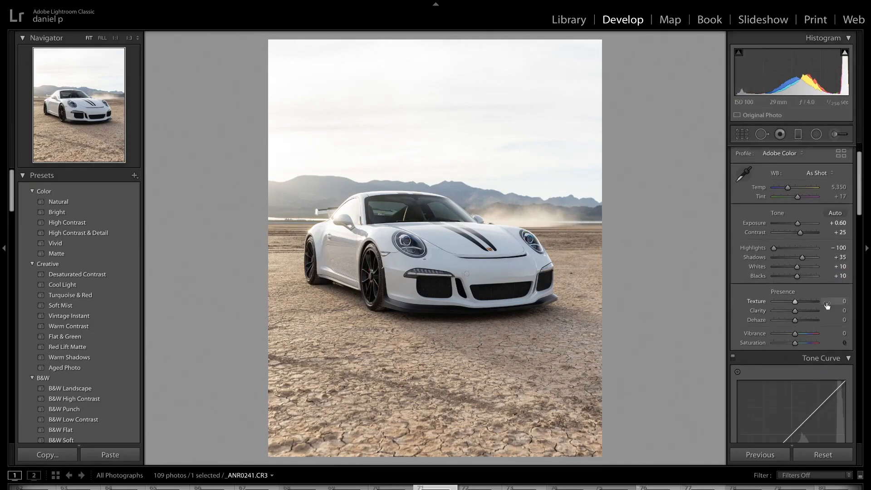
left_click(795, 302)
left_click_drag(795, 302, 819, 301)
left_click(409, 304)
left_click_drag(506, 208, 417, 331)
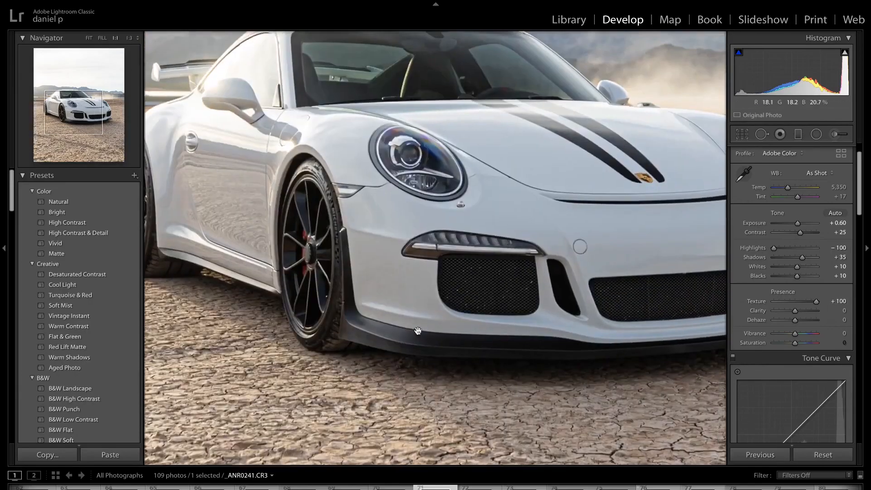
left_click(545, 210)
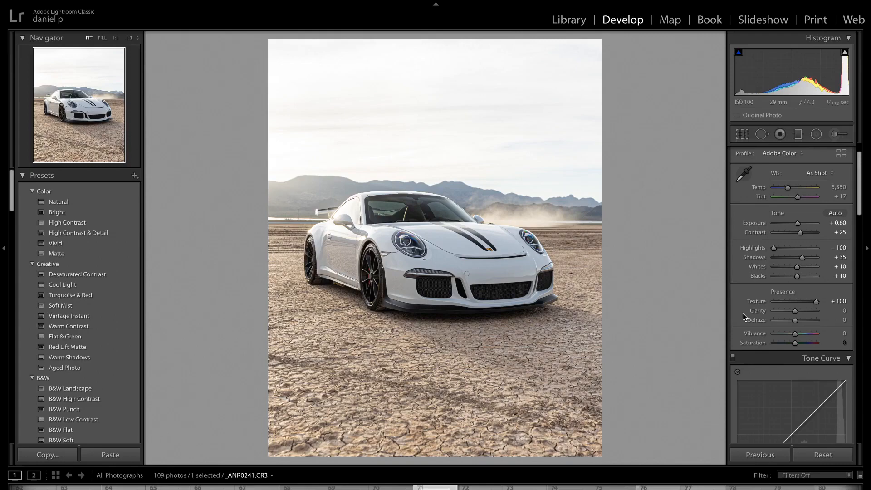
double_click(755, 301)
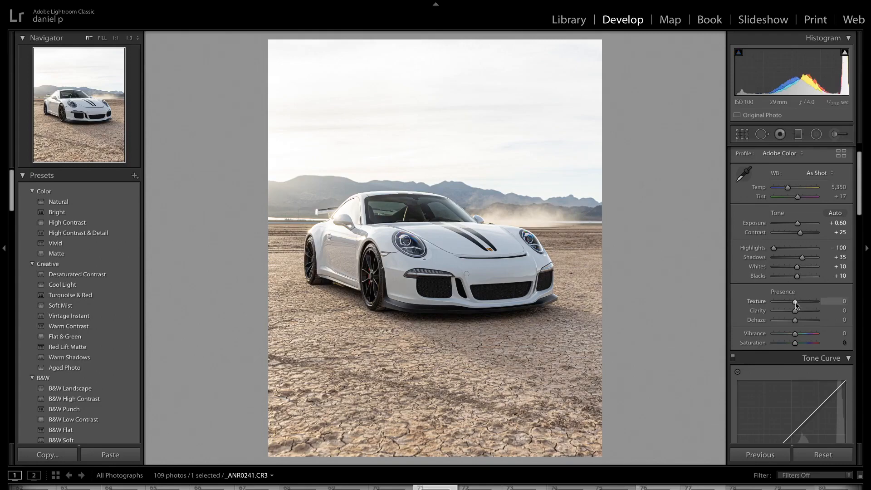
- Set Texture to -35 and check the smoothing on the car's bodywork up close
left_click(828, 302)
type("-35")
key("Return")
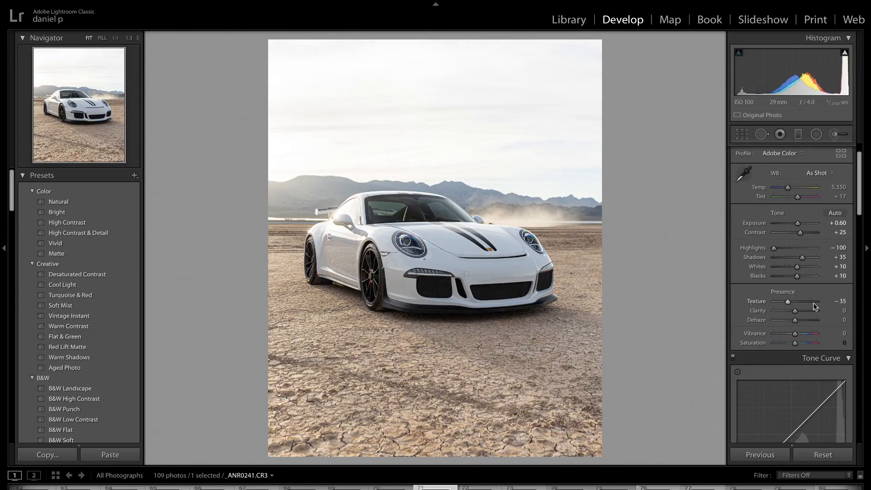
left_click(359, 251)
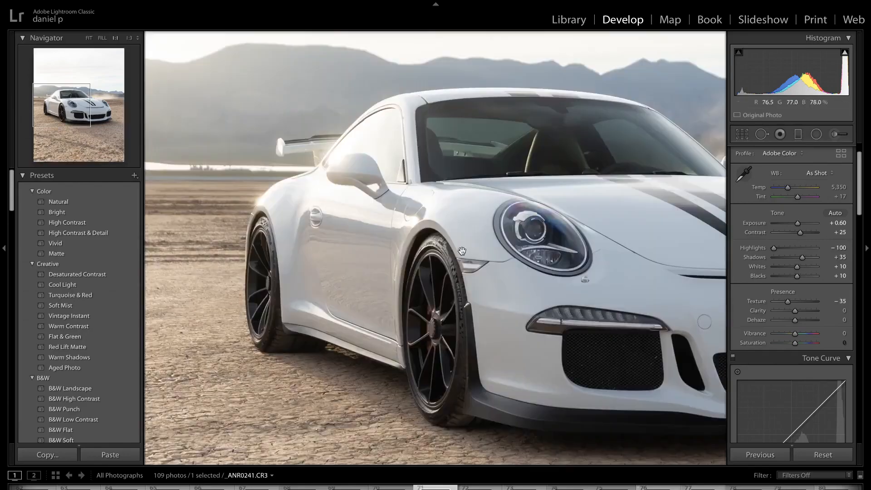
left_click(396, 260)
- Set the Presence values to Clarity +50, Dehaze +20 and Saturation -30
left_click_drag(794, 310, 802, 311)
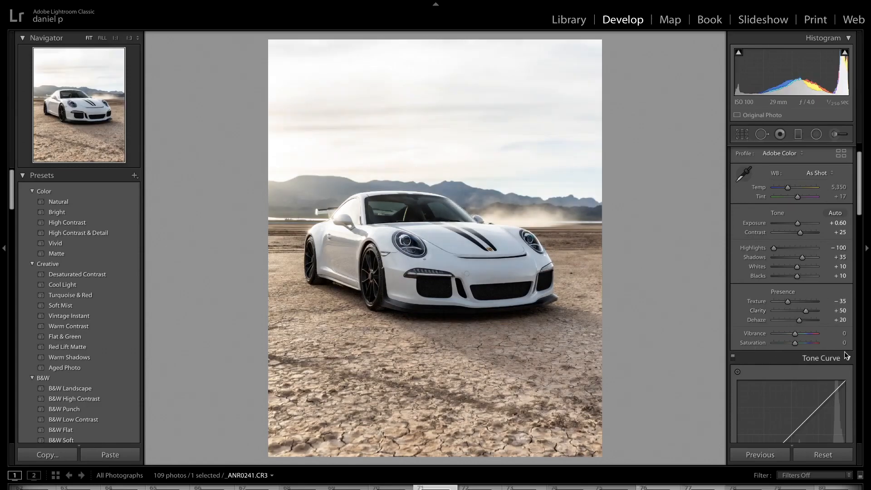
left_click(842, 343)
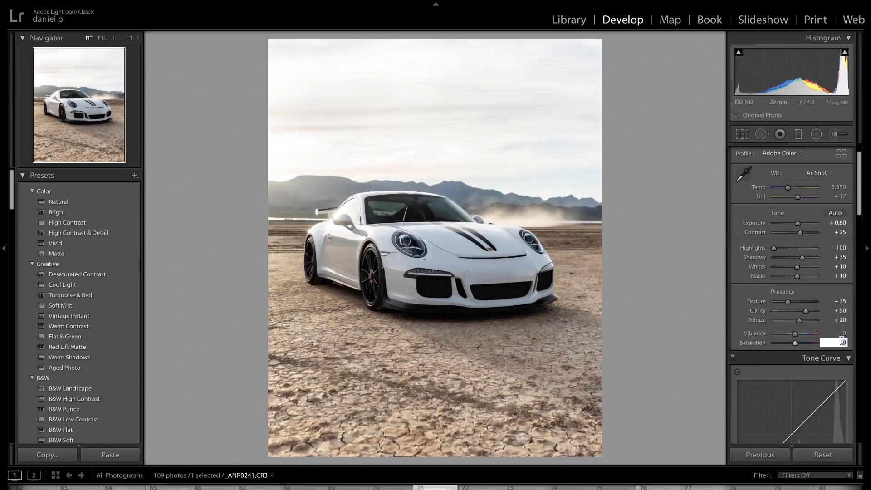
type("-30")
key("Return")
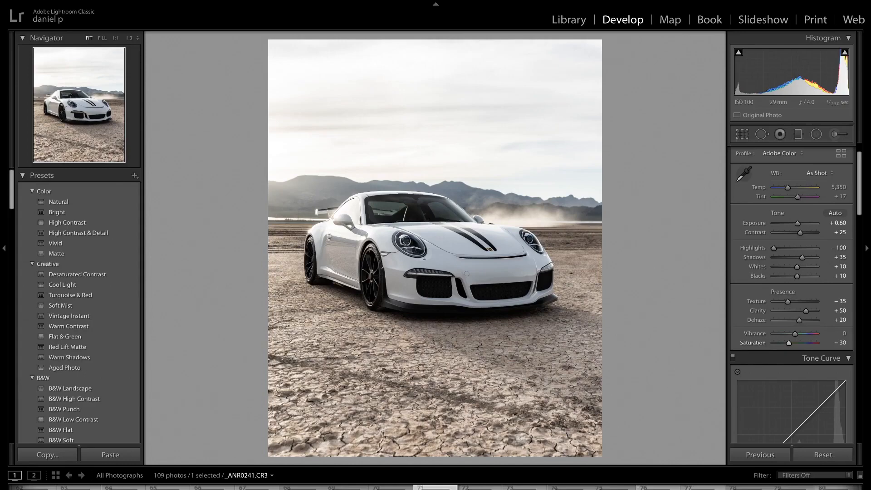
- Show only the Hue adjustments in the HSL / Color settings
scroll(753, 213, "down", 8)
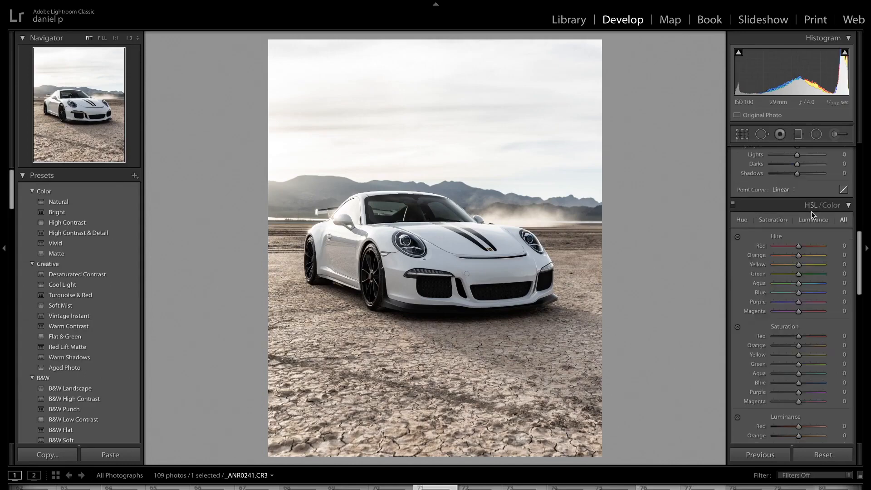
left_click(743, 220)
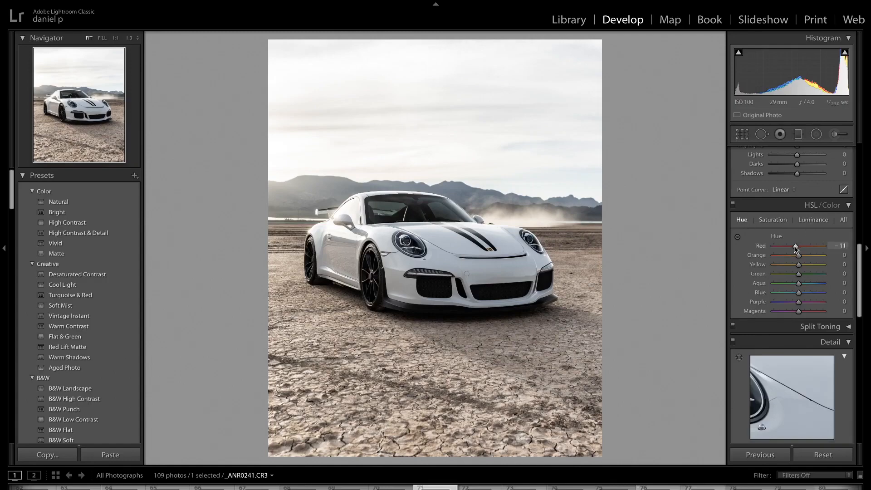
- Try shifting the Red hue to negative values, check the front wheel up close, and reset the hue
left_click_drag(782, 246, 775, 250)
key("ctrl+z")
left_click(372, 272)
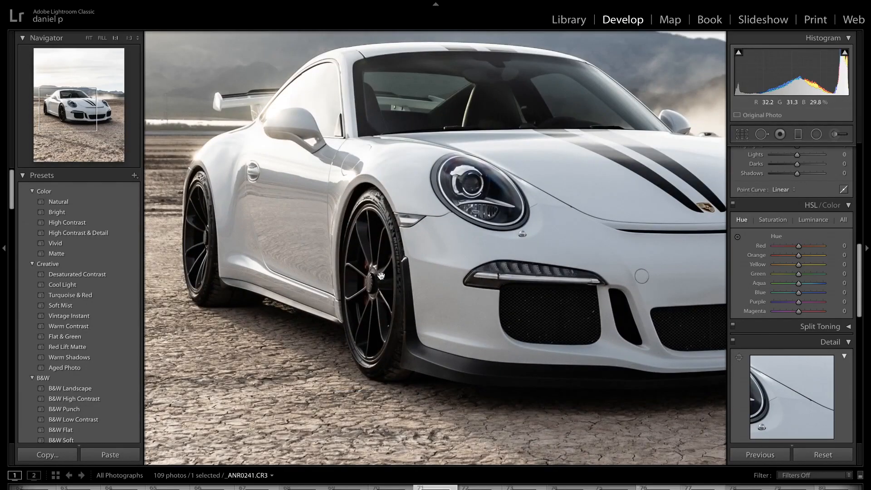
key("z")
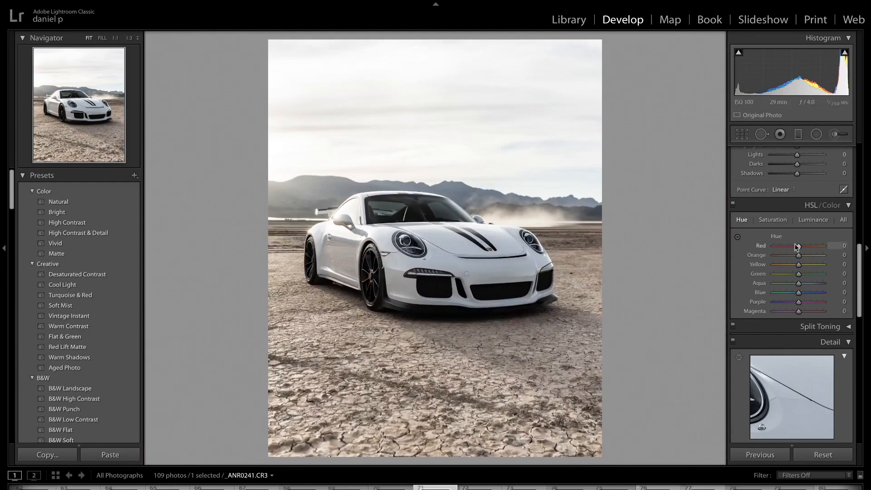
mouse_move(798, 246)
left_mouse_down()
mouse_move(742, 249)
mouse_move(866, 255)
mouse_move(718, 252)
mouse_move(766, 249)
mouse_move(684, 242)
mouse_move(869, 242)
mouse_move(771, 244)
mouse_move(816, 247)
mouse_move(768, 257)
mouse_move(826, 260)
mouse_move(793, 260)
left_mouse_up()
double_click(763, 246)
- Set the Orange hue to -30 and the Yellow hue to -51, checking the car and mountains up close
left_click(840, 254)
type("-30")
key("Return")
left_click_drag(798, 265, 786, 265)
left_click(388, 227)
left_click_drag(399, 249, 353, 283)
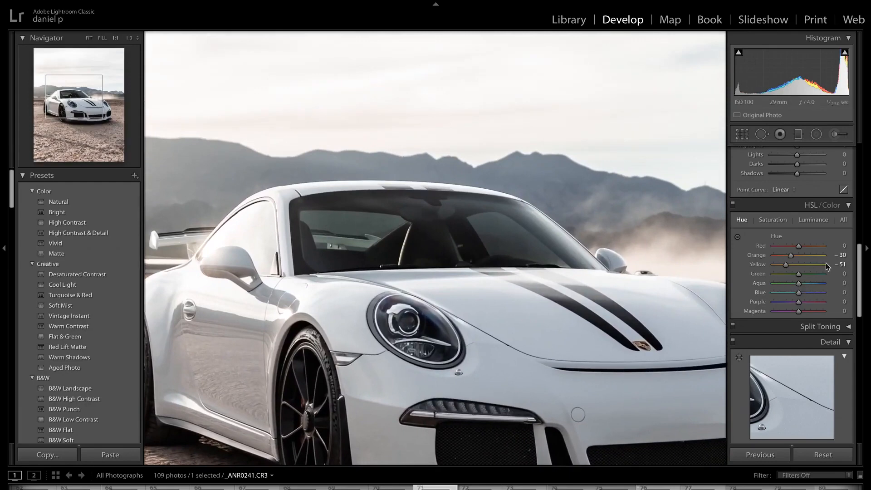
- Set the Aqua hue to +79 and the Blue hue to -15
left_click_drag(800, 285, 817, 291)
left_click(373, 205)
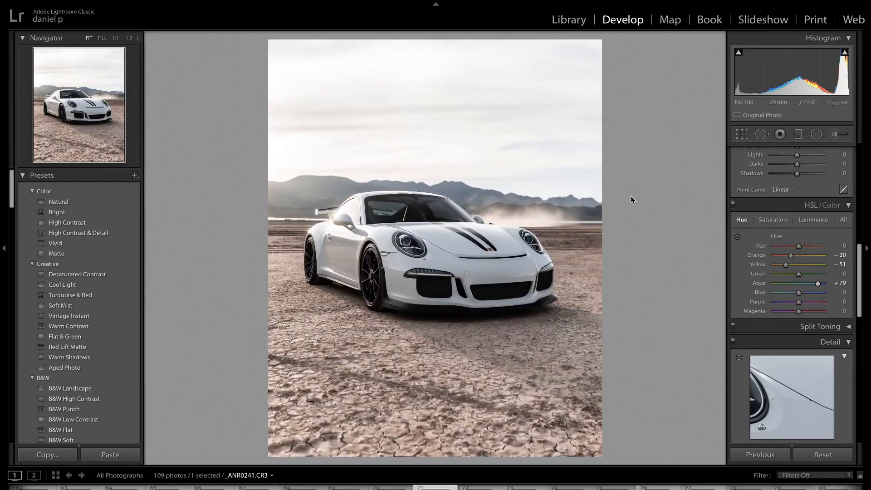
left_click(843, 293)
type("-15")
key("Return")
- Raise the HSL saturation of Red to +40 while viewing the front wheel up close
left_click(773, 219)
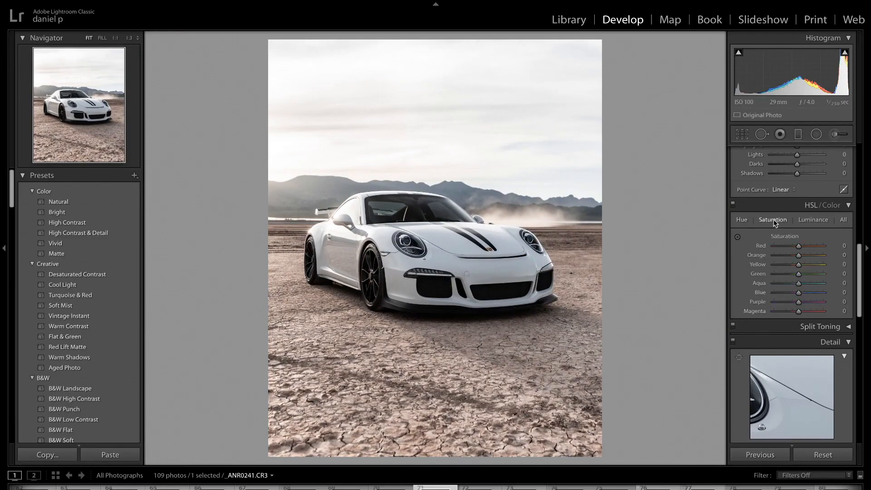
key("z")
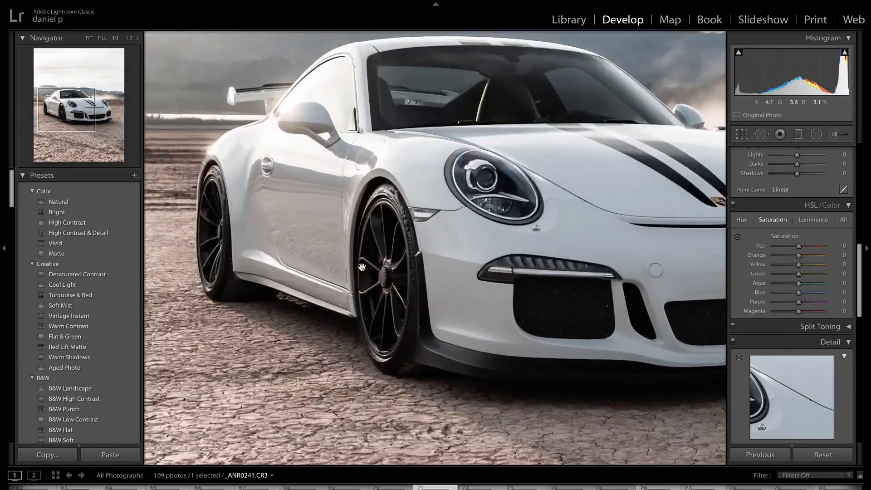
left_click(836, 246)
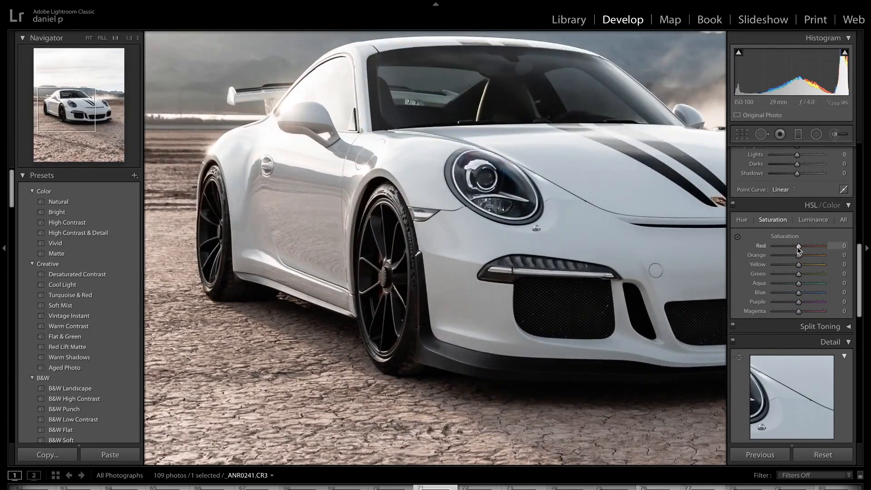
type("28")
key("Return")
left_click(836, 245)
type("40")
key("Return")
key("z")
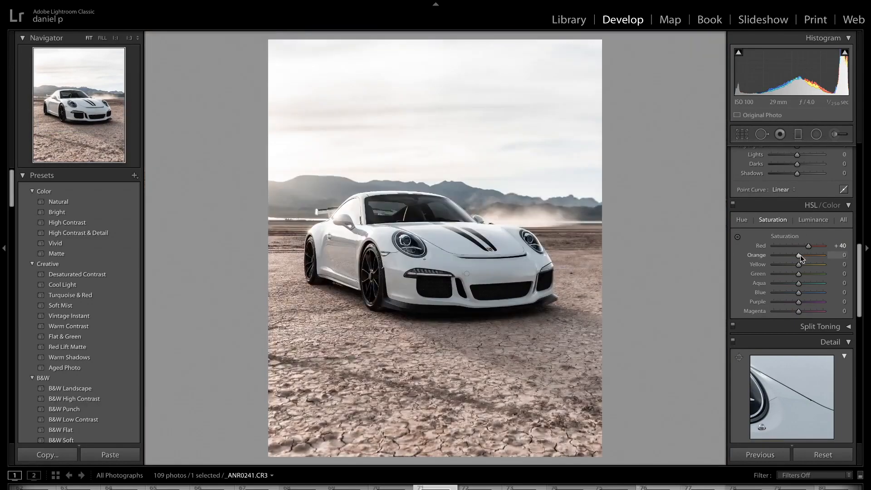
- Set the HSL saturation of Orange to +35
left_click_drag(800, 255, 808, 254)
left_click(839, 255)
type("35")
key("Return")
mouse_move(806, 255)
left_mouse_down()
mouse_move(829, 254)
mouse_move(764, 257)
mouse_move(805, 257)
left_mouse_up()
left_click(836, 255)
type("35")
key("Return")
- Set the Yellow saturation to +35 and the Green saturation to -100, checking the car up close
left_click_drag(799, 268, 766, 276)
left_click(842, 265)
type("35")
key("Return")
key("z")
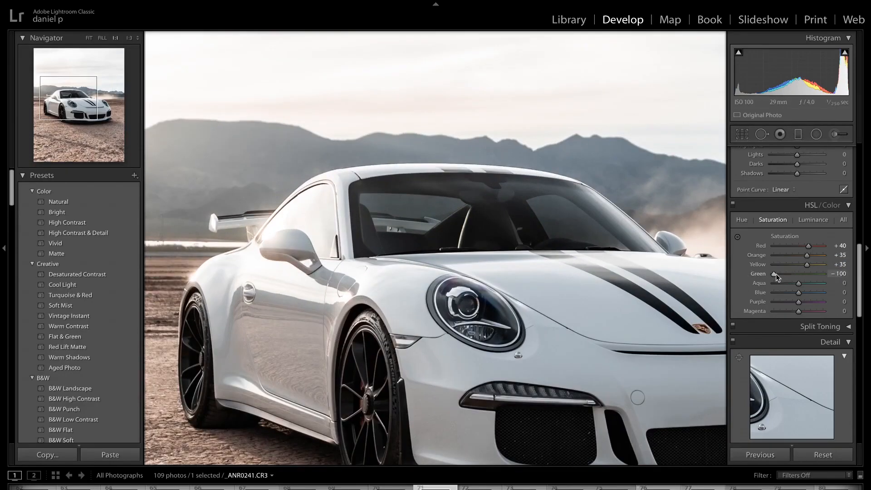
left_click_drag(819, 274, 767, 275)
key("z")
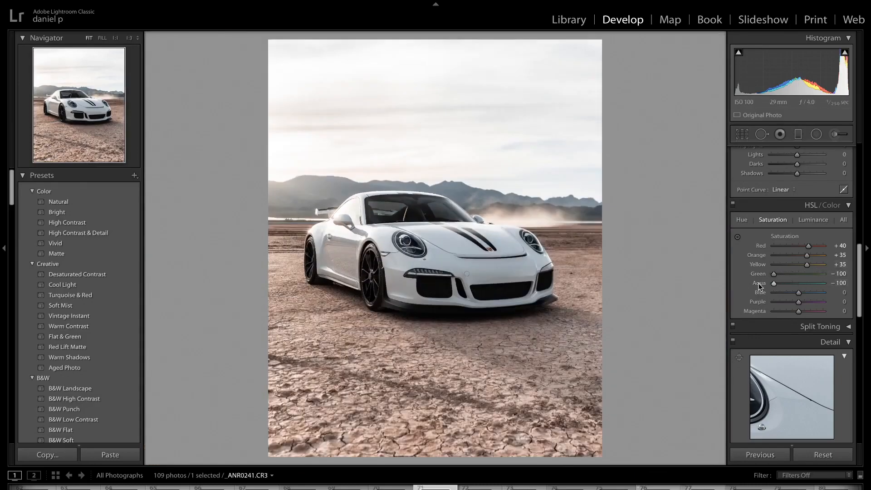
- Set the Aqua saturation to -80 and the Blue saturation to -40, and compare the edit with the original photo
left_click_drag(798, 283, 772, 284)
left_click(836, 283)
type("-80")
left_click(842, 293)
key("BackSpace")
type("-40")
key("Return")
key("backslash")
key("backslash")
- Set the HSL luminance of Red to +25
left_click(812, 219)
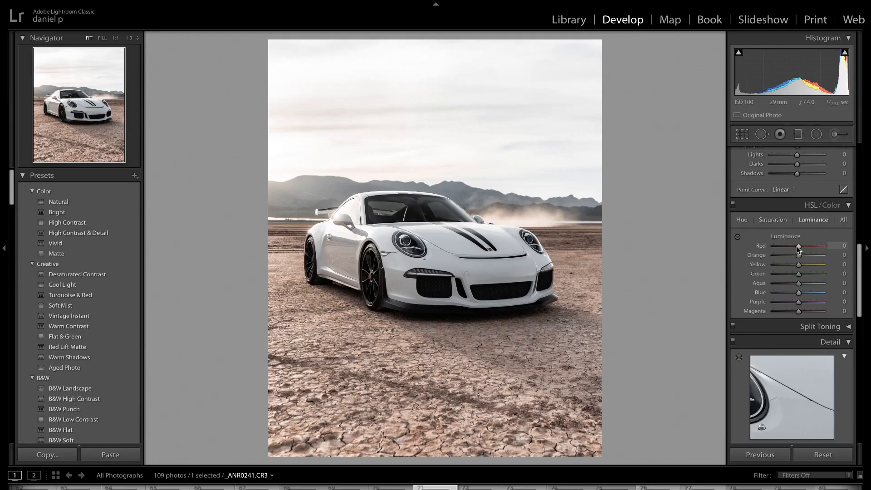
type("25")
key("Return")
- Try brighter and darker luminance values for Orange and set it to -25
left_click_drag(799, 257, 834, 256)
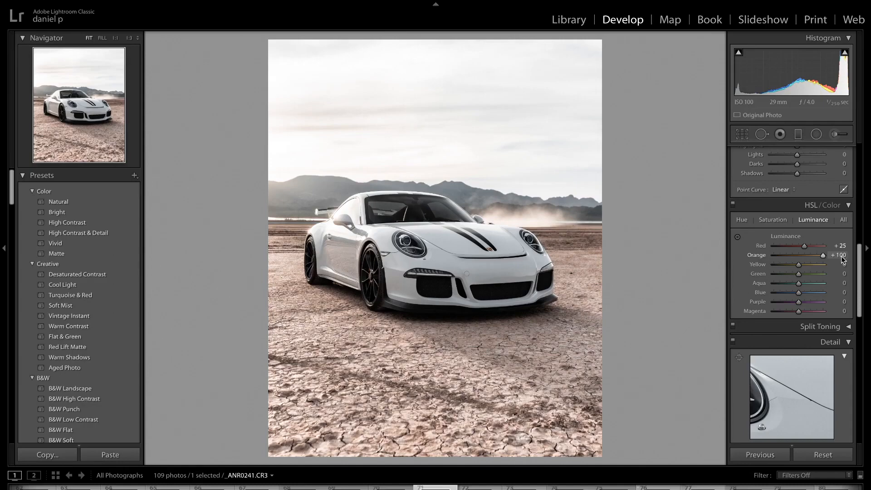
left_click_drag(827, 255, 799, 262)
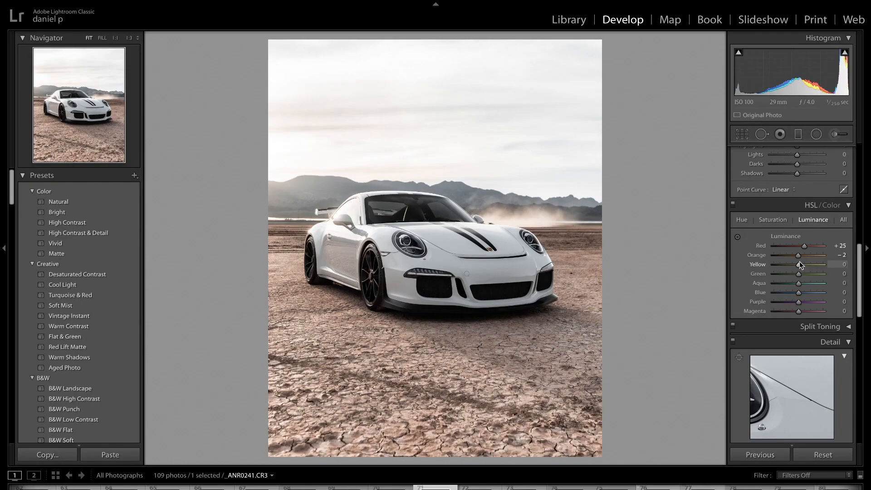
left_click_drag(798, 255, 808, 257)
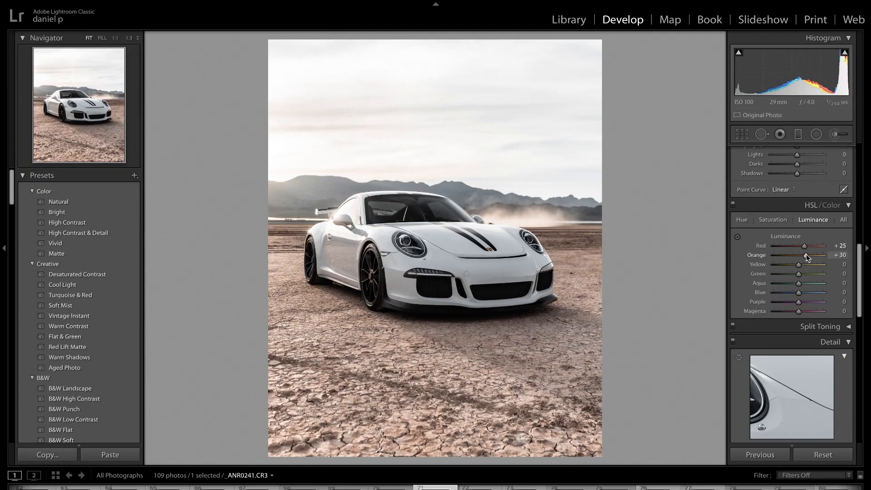
left_click_drag(806, 256, 791, 256)
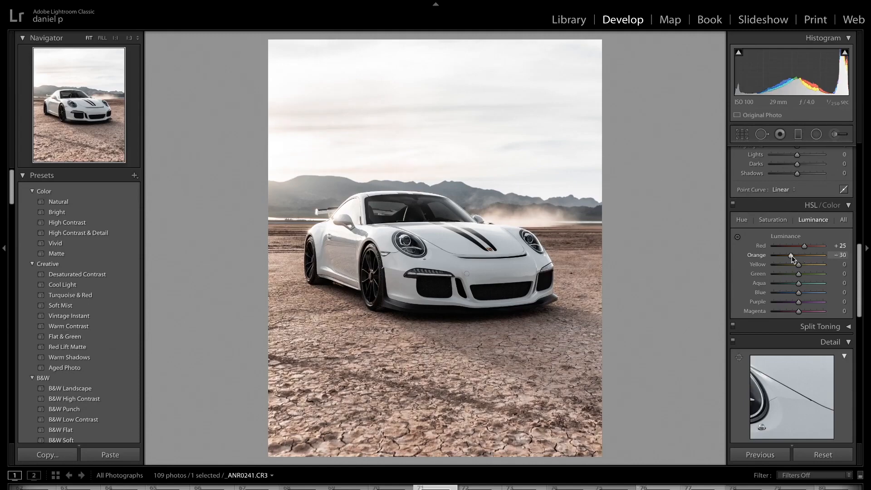
left_click(839, 254)
type("-2")
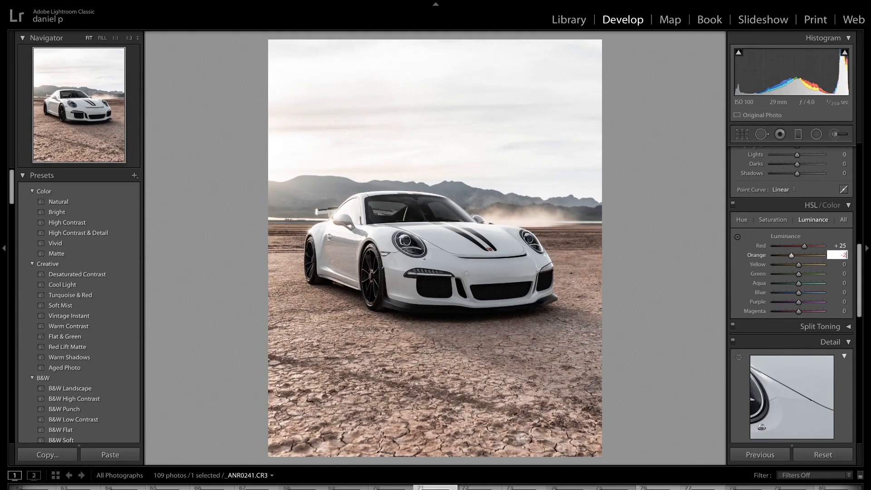
type("5")
key("Return")
- Set the HSL luminance of Yellow to +35
mouse_move(798, 264)
left_mouse_down()
mouse_move(845, 265)
mouse_move(785, 266)
mouse_move(813, 266)
left_mouse_up()
left_click(838, 264)
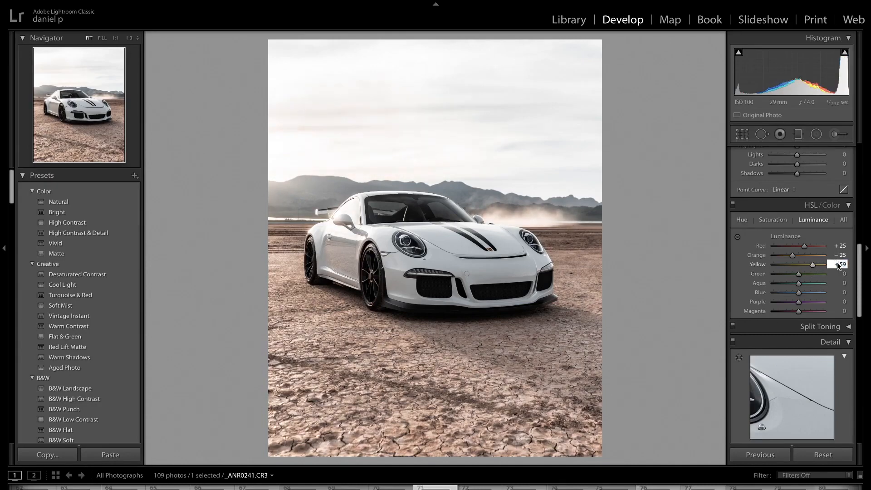
type("35")
key("Return")
- Set the Aqua luminance to -100 and raise the Blue luminance slightly, resetting Green to 0
left_click_drag(798, 273, 760, 279)
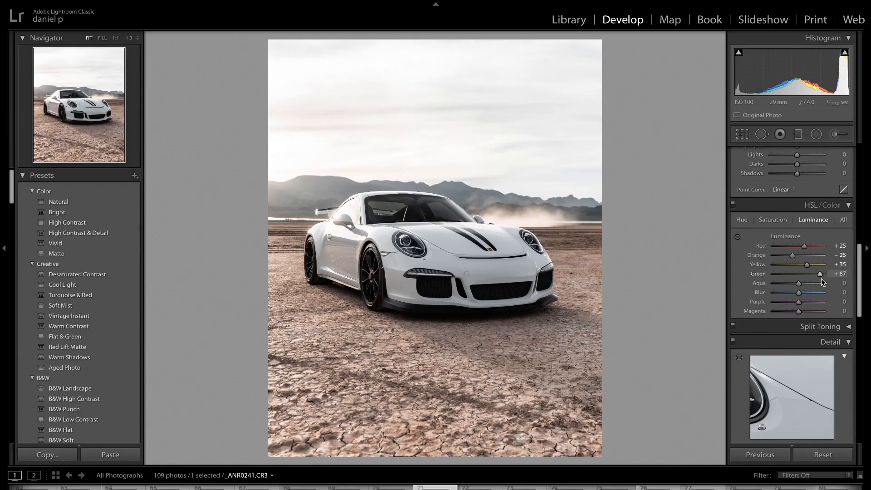
left_click_drag(821, 279, 771, 301)
double_click(759, 276)
key("ctrl+z")
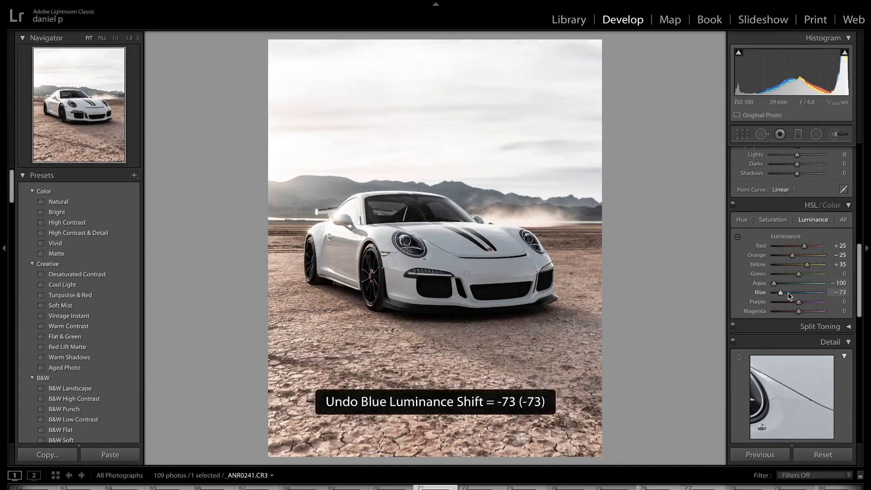
left_click_drag(797, 292, 803, 293)
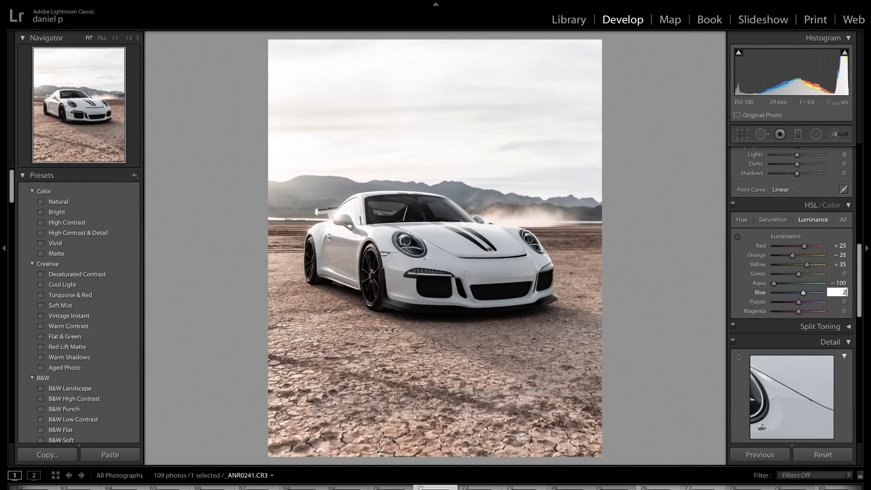
- Set the sharpening Amount to 47 and its Masking to 88, previewing the mask
scroll(791, 315, "down", 5)
left_click_drag(790, 316, 786, 316)
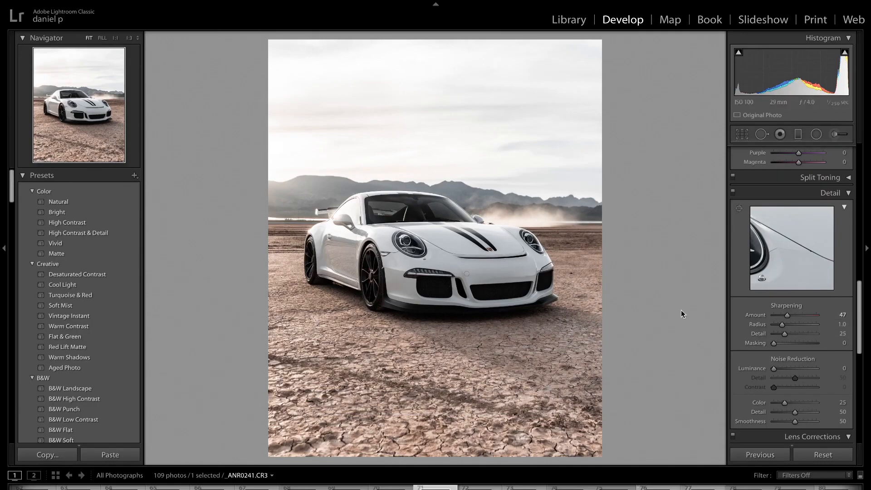
key("alt")
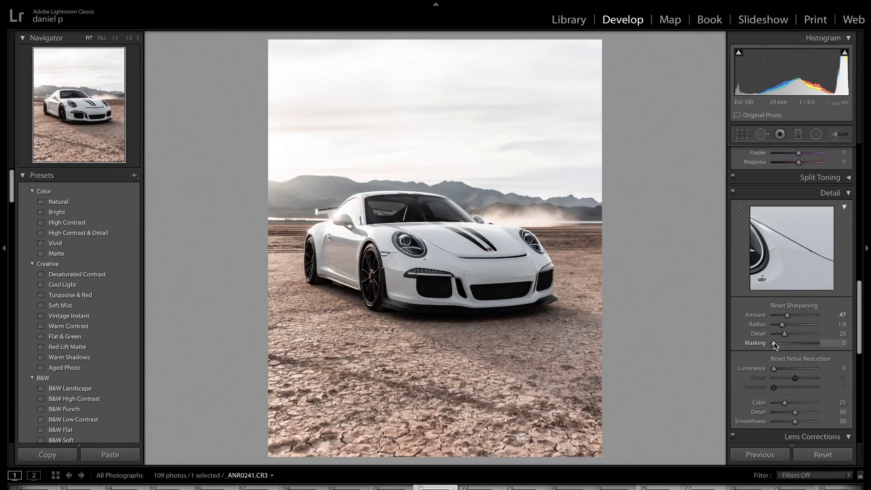
left_click_drag(776, 344, 810, 342)
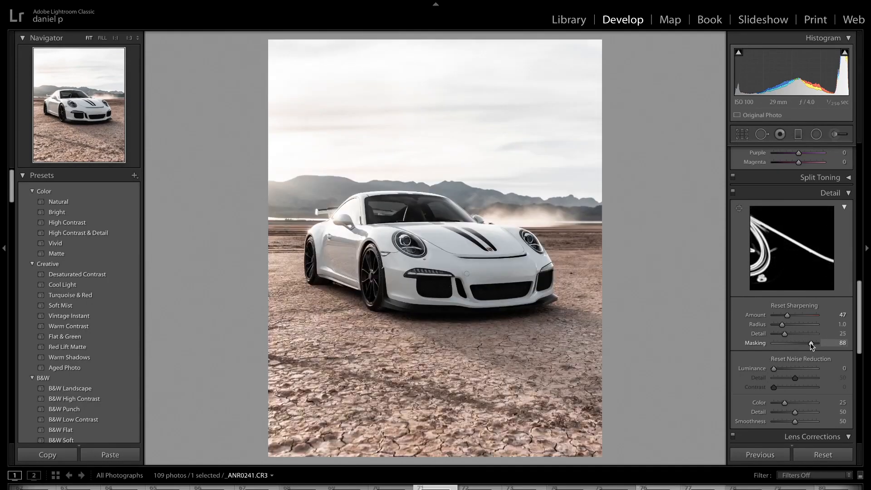
- Set the Luminance noise reduction to 30
scroll(801, 320, "down", 2)
left_click(841, 330)
type("30")
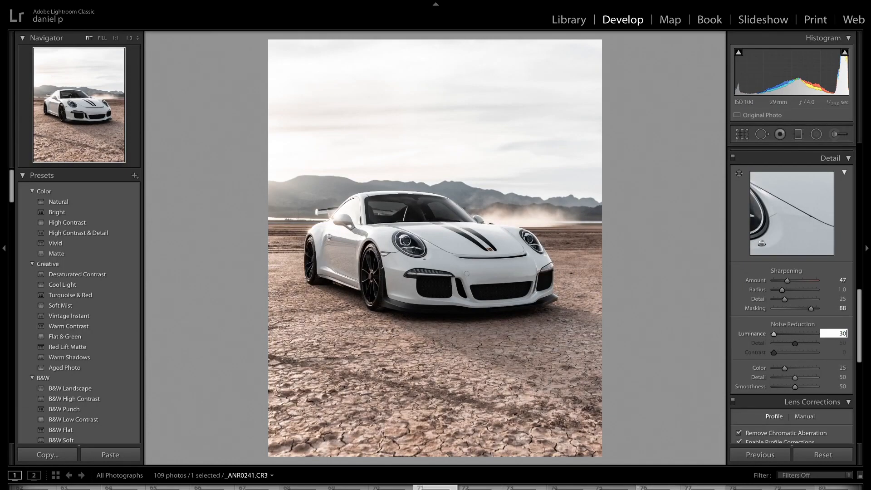
key("Return")
- In the camera calibration, set the Red Primary hue to +40 and the Green Primary hue to -50
scroll(750, 348, "down", 1)
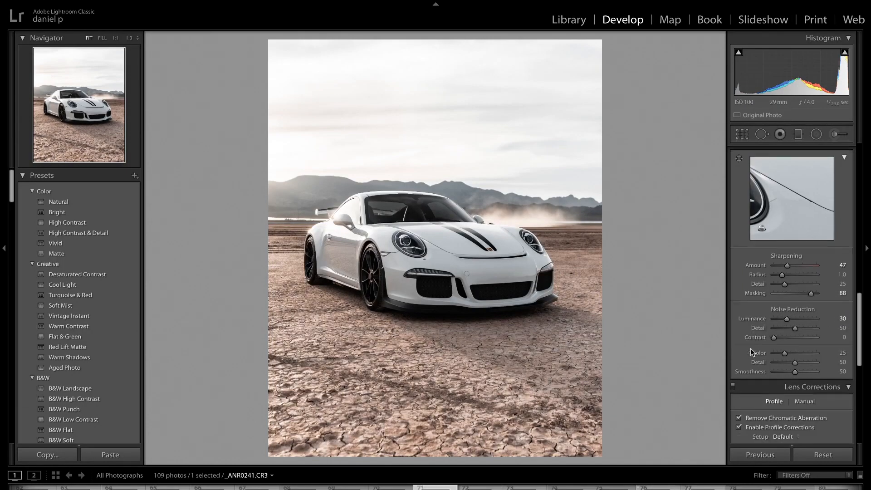
scroll(750, 348, "down", 6)
mouse_move(794, 353)
left_mouse_down()
mouse_move(739, 352)
mouse_move(837, 352)
mouse_move(766, 352)
mouse_move(812, 352)
mouse_move(803, 353)
left_mouse_up()
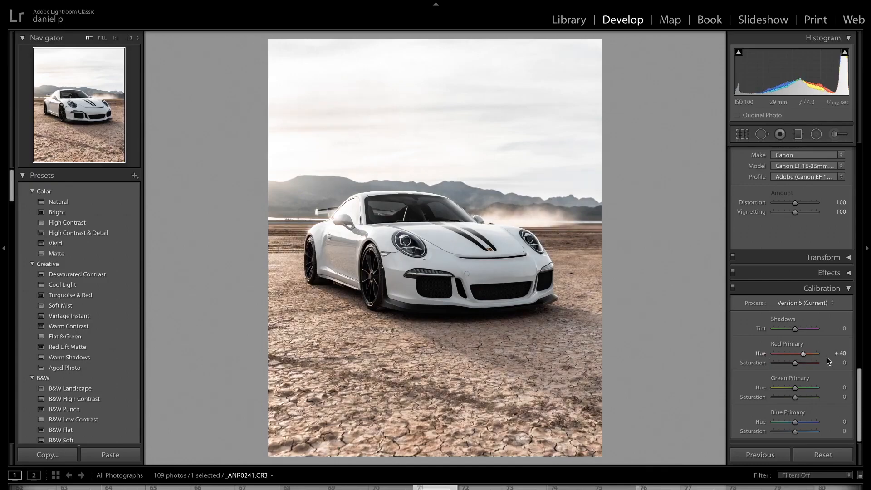
left_click_drag(794, 388, 769, 388)
left_click(838, 388)
type("-50")
key("Return")
- Set the Blue Primary hue to -10 and compare the edit with the original photo
left_click_drag(795, 422, 801, 423)
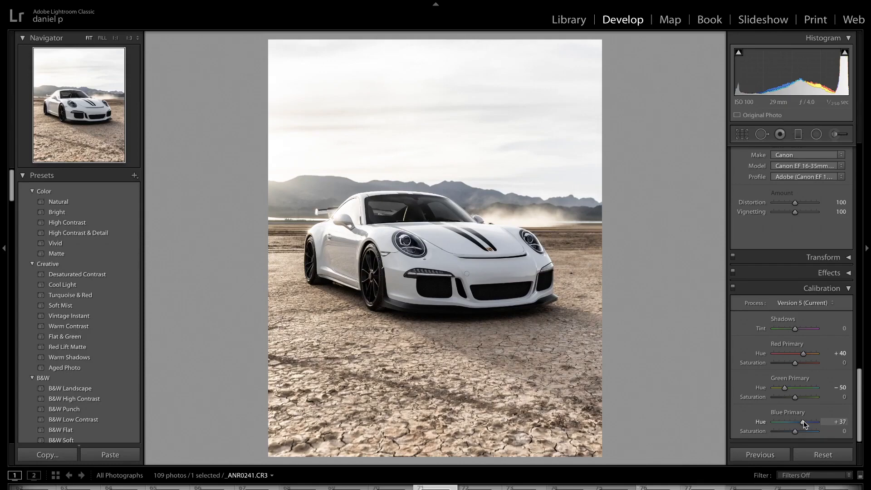
left_click_drag(803, 421, 792, 422)
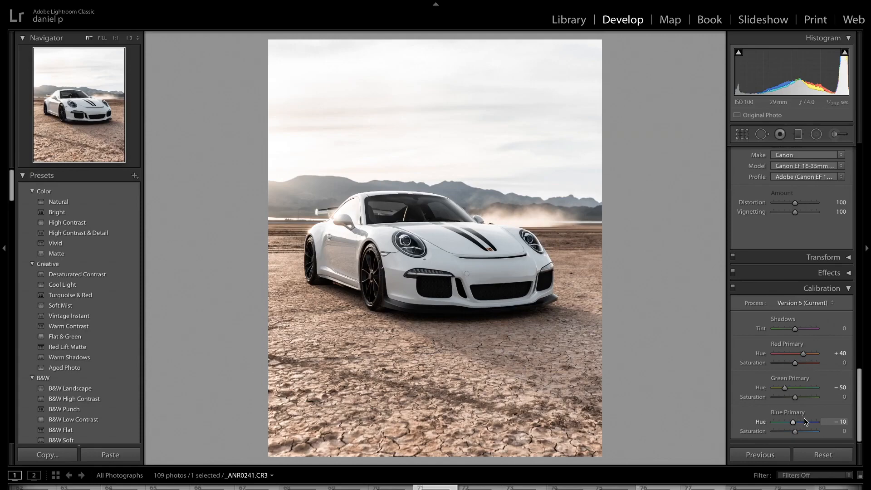
key("backslash")
key("backslash")
- Place a large inverted radial filter with a feather of 50 around the whole car
scroll(805, 421, "up", 15)
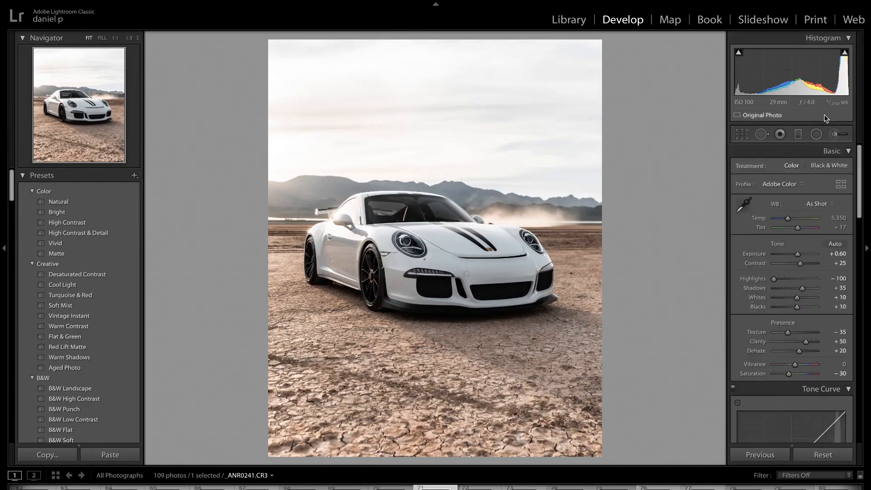
key("shift+m")
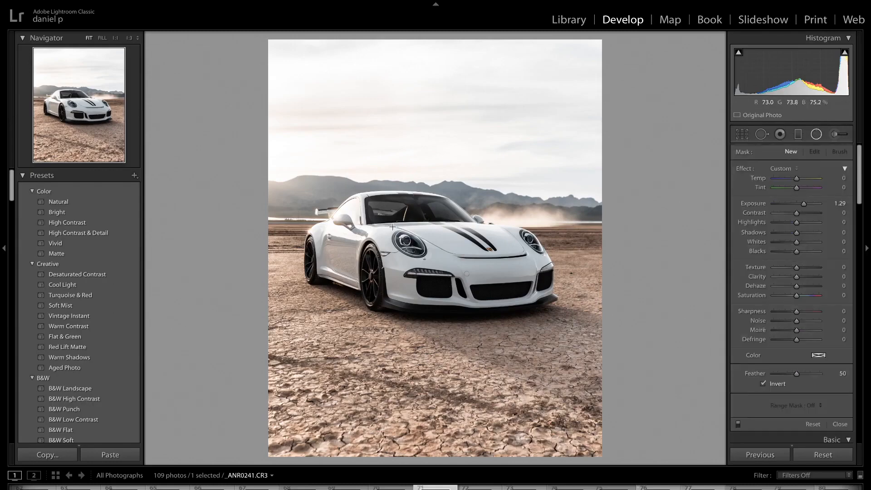
left_click_drag(393, 227, 566, 348)
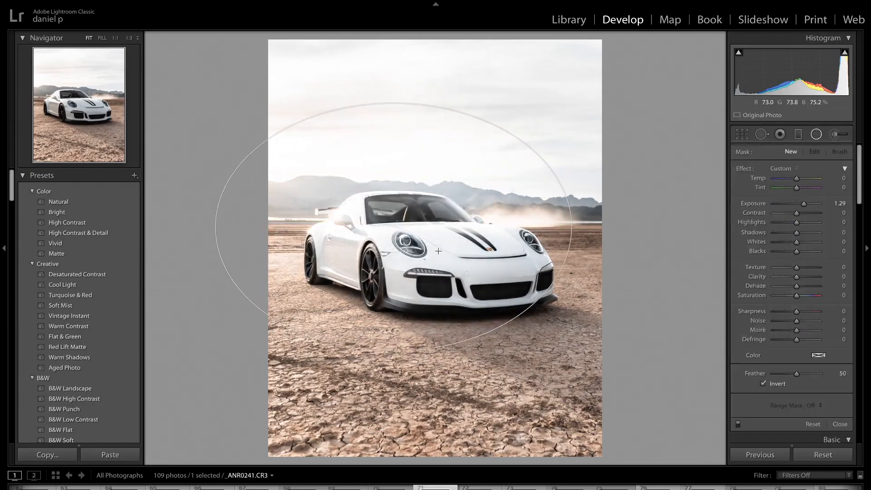
left_click_drag(438, 250, 472, 271)
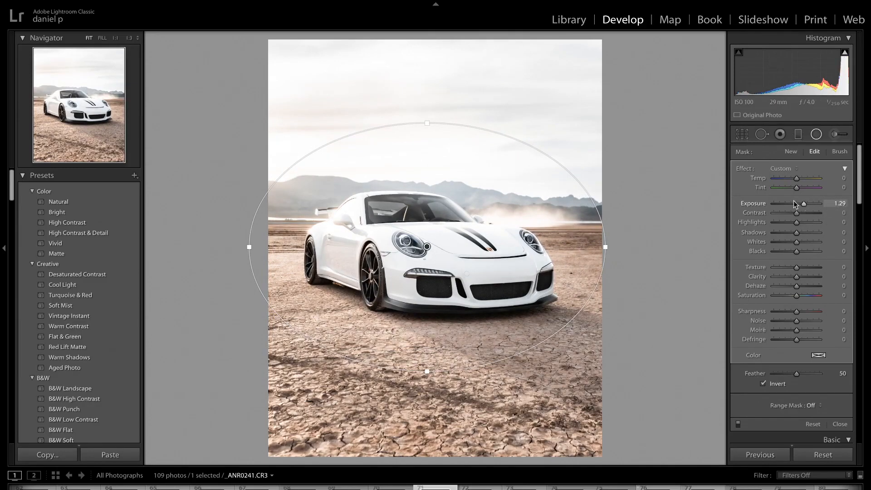
- Set the radial filter's Shadows to 9 and reset its Exposure to 0.00, after trying an Exposure of 2.03
double_click(755, 204)
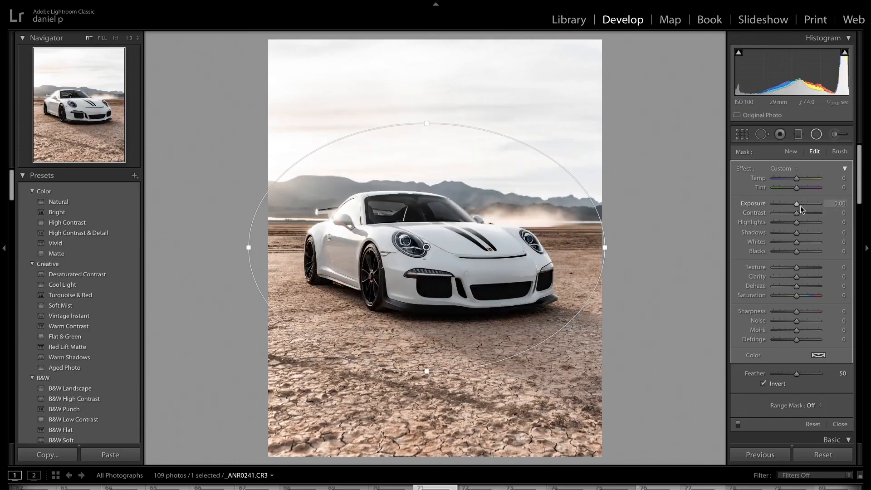
left_click_drag(796, 203, 809, 204)
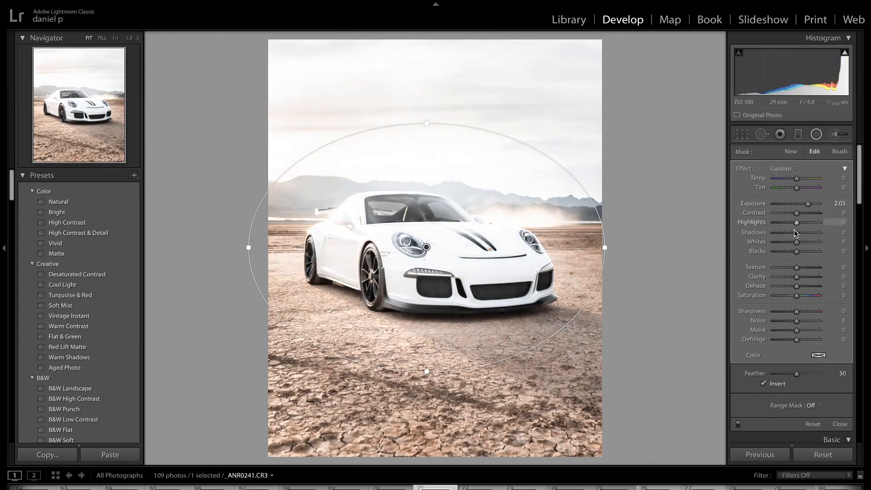
left_click_drag(796, 232, 798, 233)
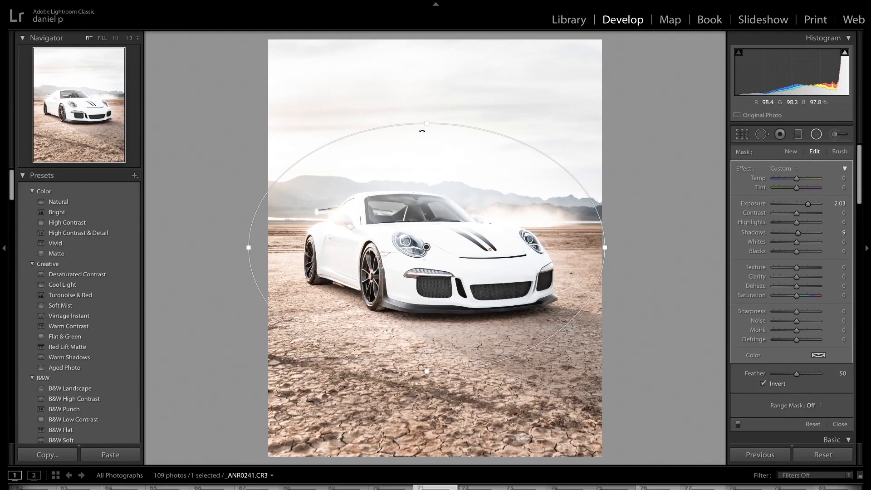
double_click(754, 202)
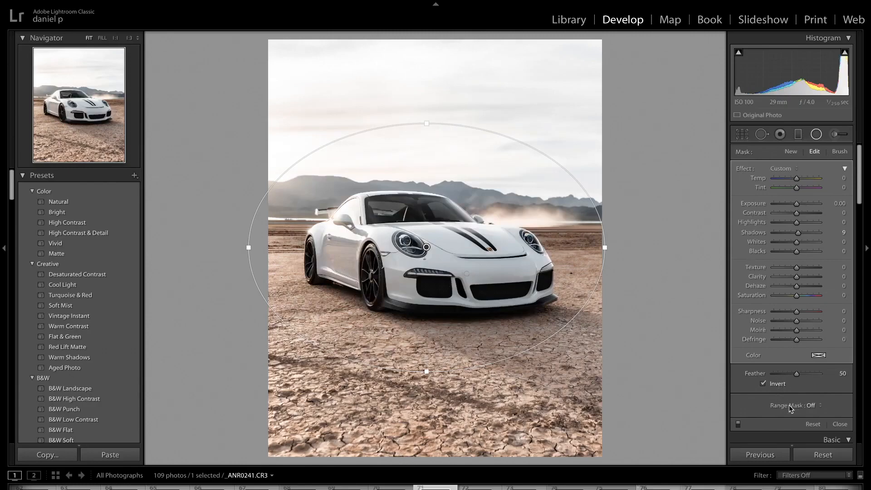
- Add a Color range mask to the radial filter, sample the white hood, and show the mask overlay
left_click(812, 406)
left_click(819, 411)
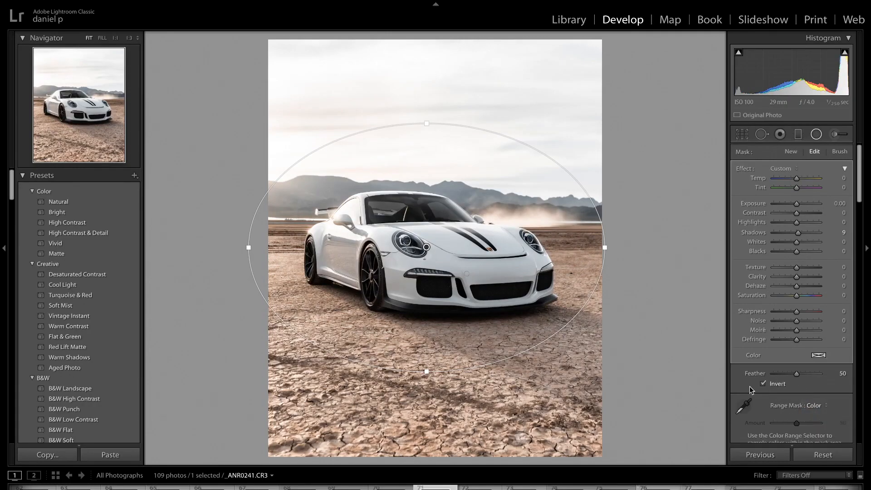
left_click(742, 409)
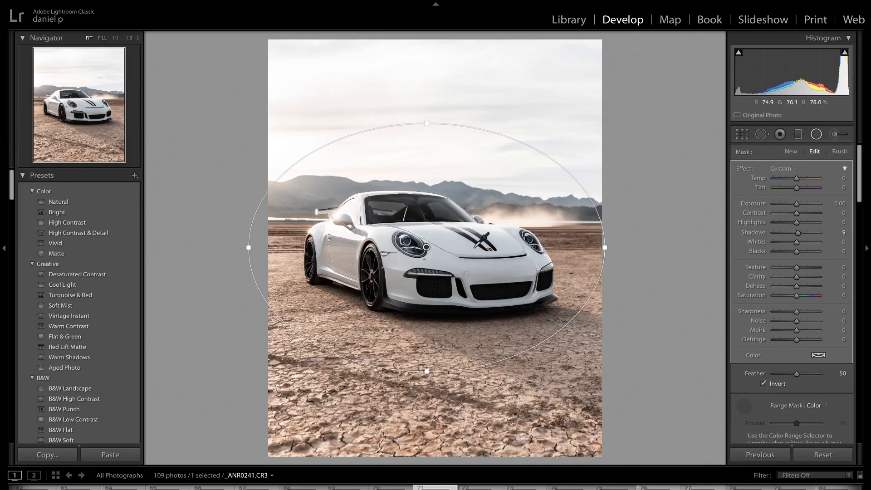
left_click(454, 242)
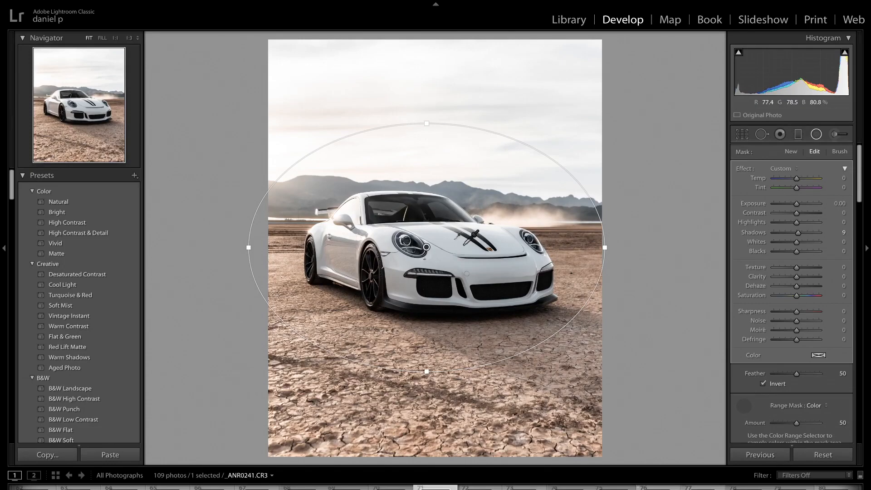
key("o")
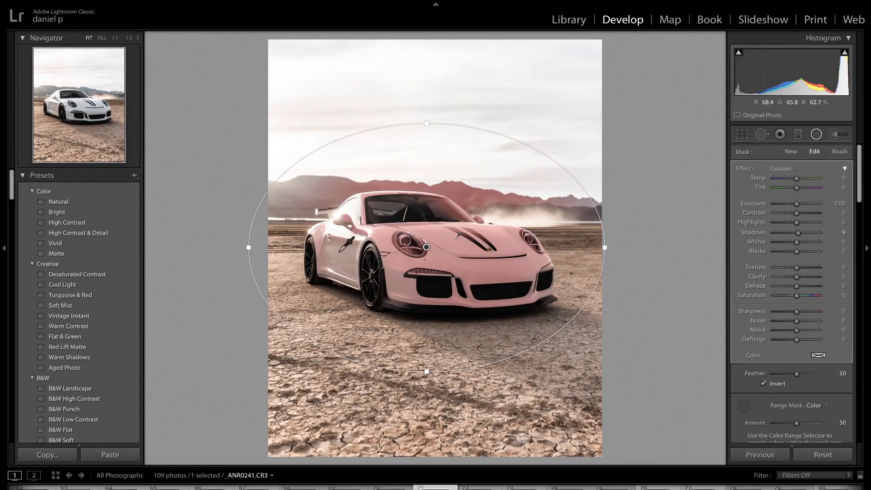
- Add further color samples from the car's door, front bumper and front fender to the range mask
left_click_drag(331, 246, 340, 252)
left_click(335, 251)
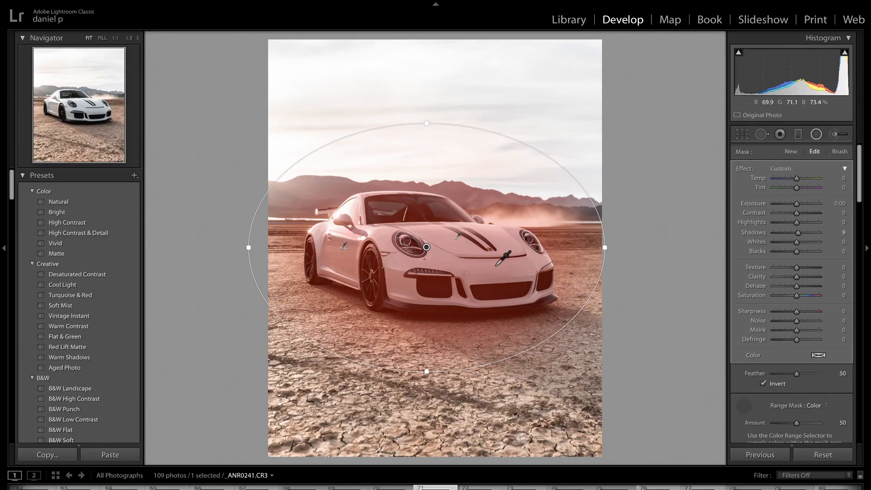
left_click_drag(495, 266, 503, 268)
left_click(510, 227)
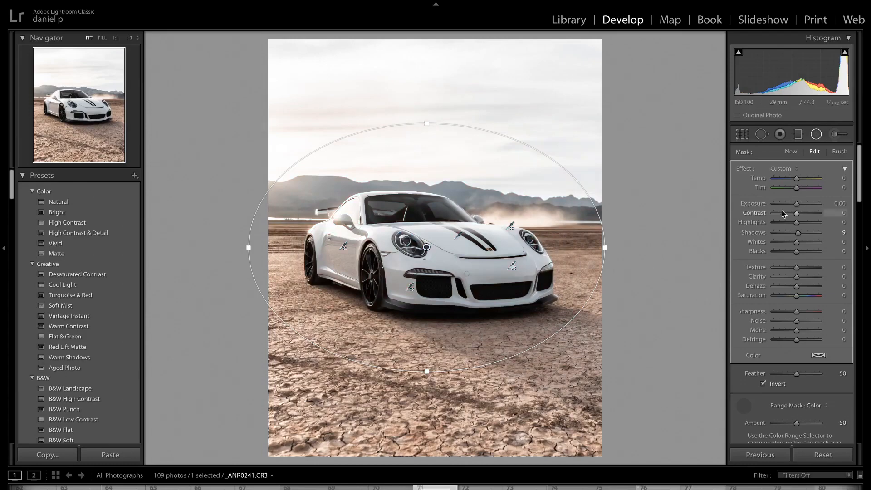
- Set the car's radial filter to Exposure 0.40, Contrast 25, Shadows 16 and Clarity 11
left_click_drag(797, 204, 810, 212)
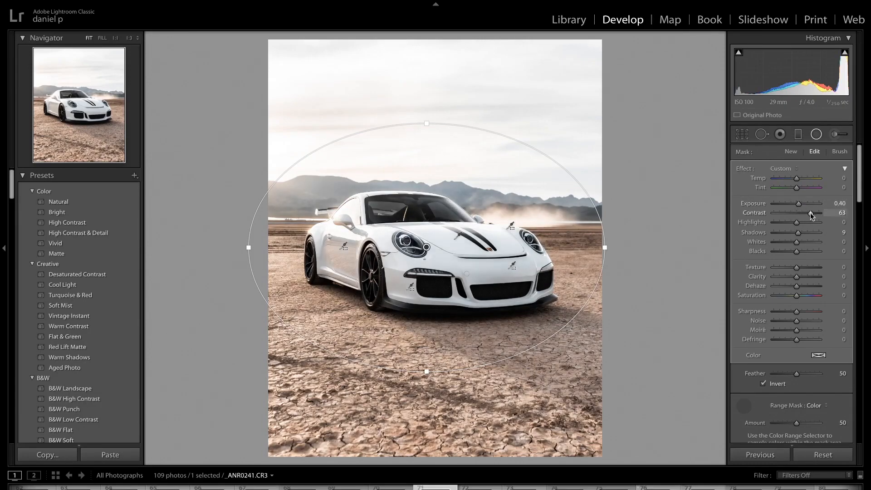
left_click(835, 213)
type("25")
key("Return")
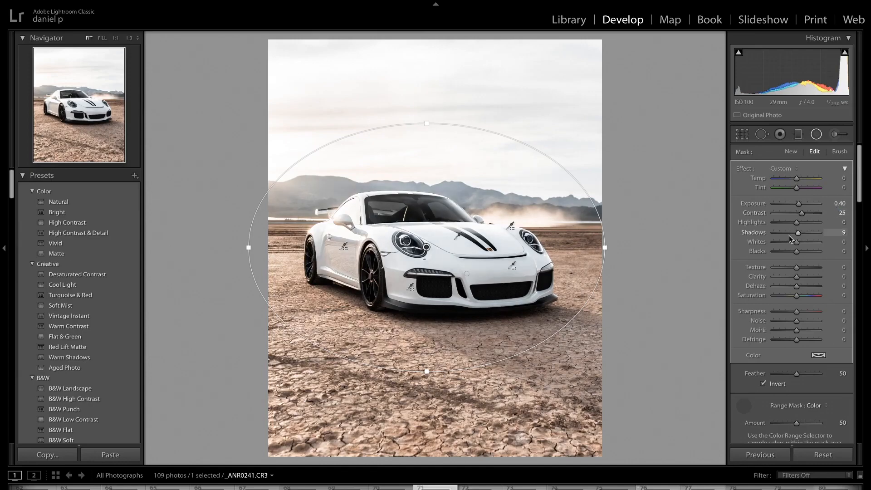
left_click_drag(798, 236, 801, 236)
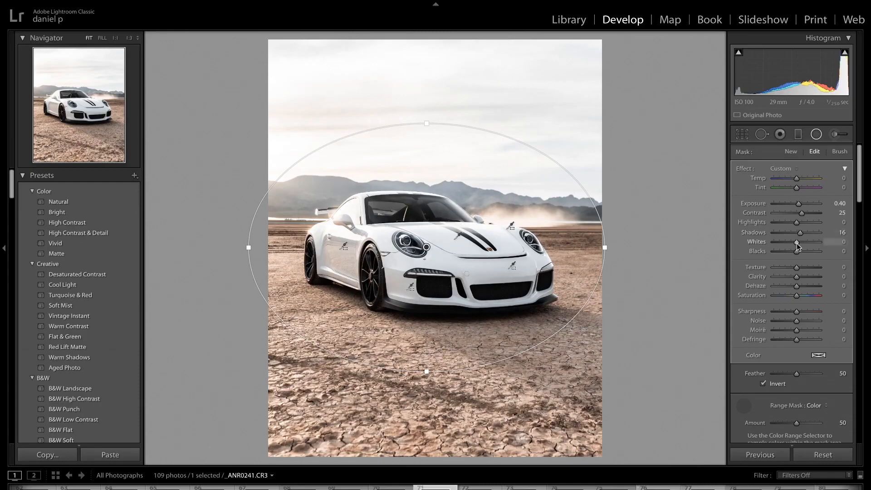
left_click_drag(800, 277, 801, 277)
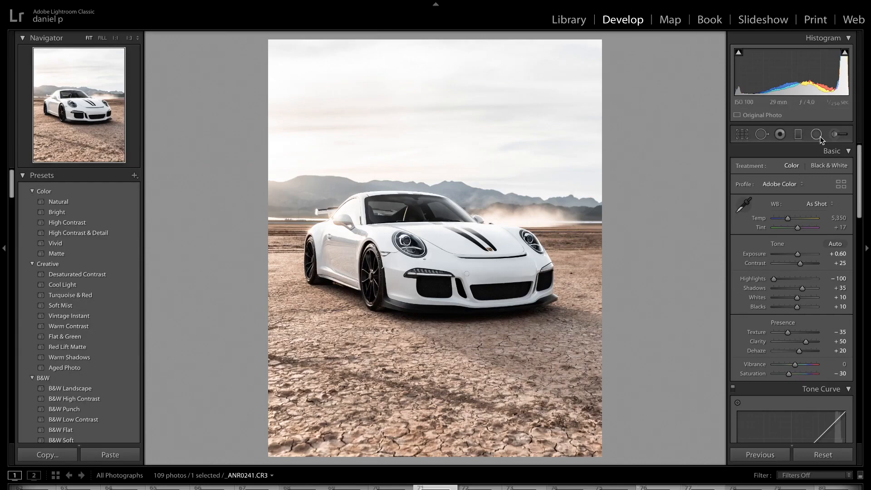
- Place a graduated filter from the photo's lower edge up to the car's bumper, level it with the mask overlay shown, and extend it slightly upward
left_click(797, 136)
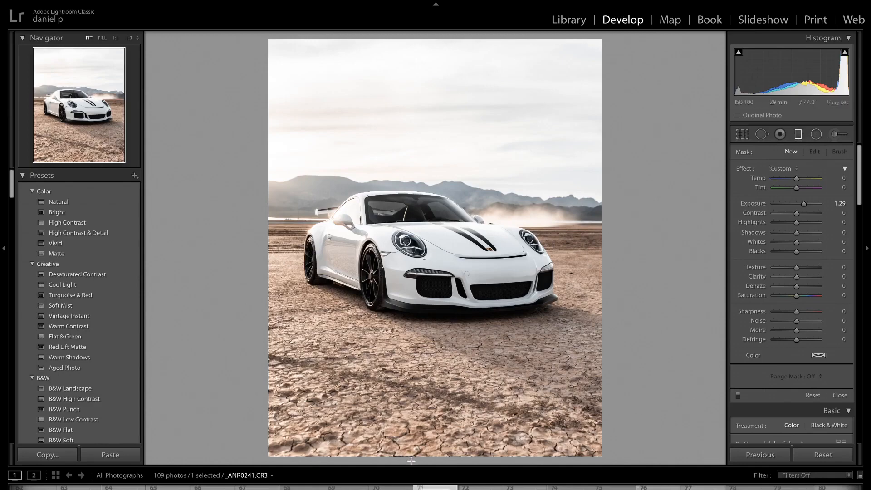
left_click_drag(410, 462, 412, 298)
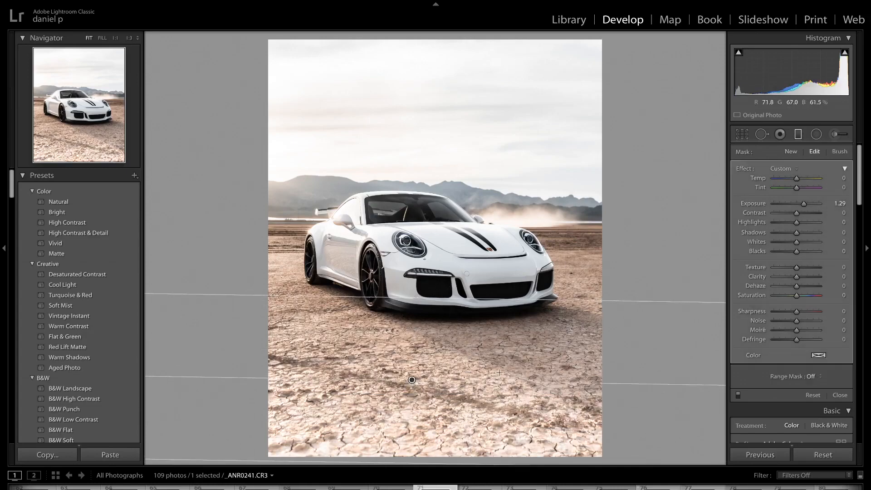
key("o")
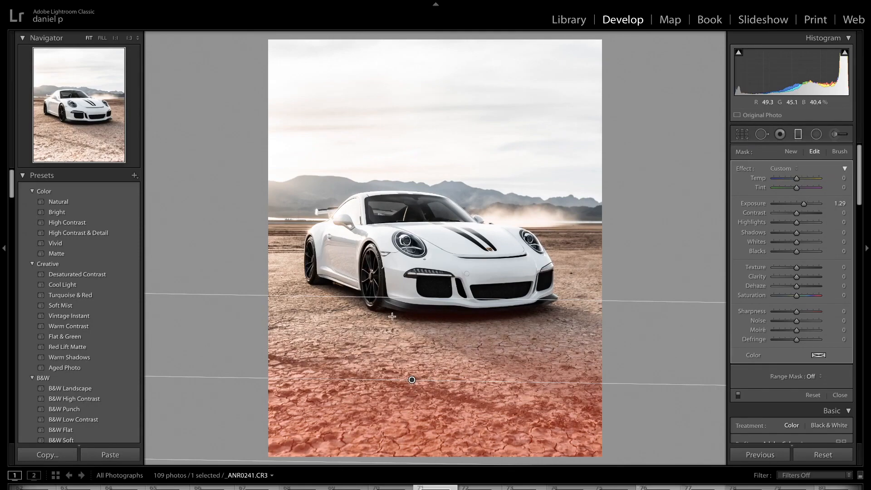
left_click_drag(494, 381, 494, 375)
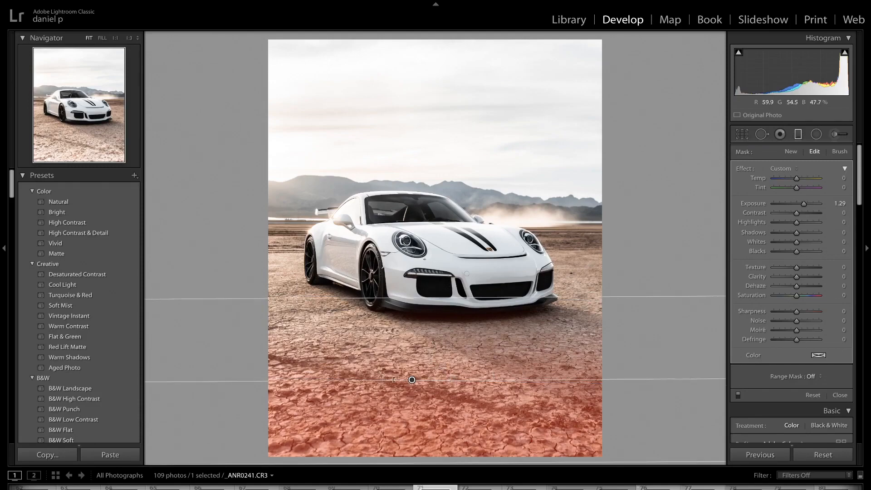
left_click_drag(476, 376, 477, 377)
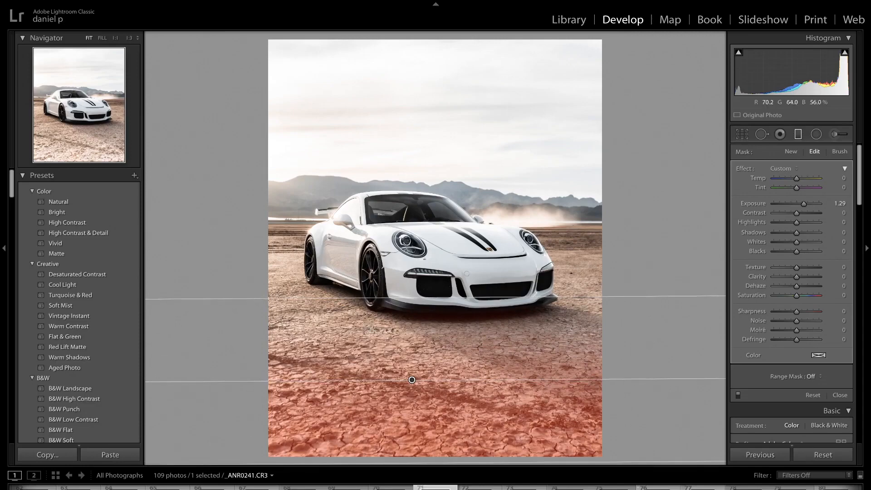
mouse_move(478, 294)
left_mouse_down()
mouse_move(482, 257)
mouse_move(482, 289)
left_mouse_up()
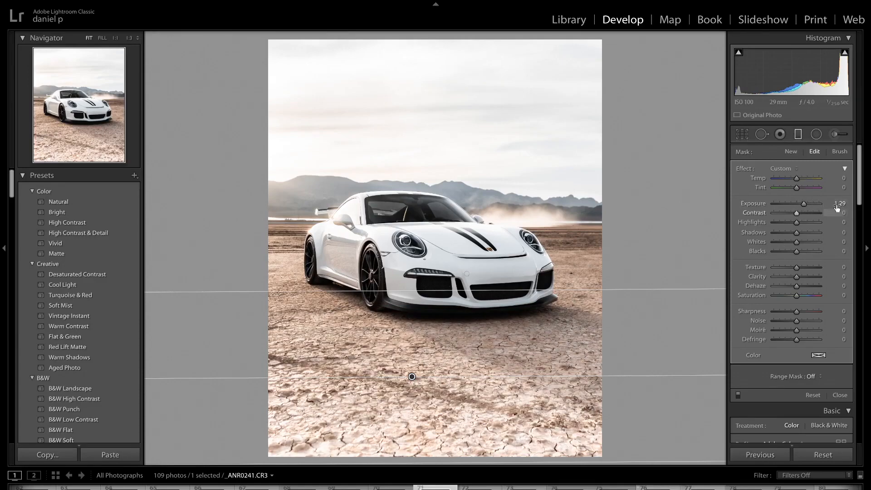
- Set the ground gradient's Exposure to −1.70 after trying −4.00, raise its Contrast slightly and lower its Blacks
left_click_drag(801, 205, 741, 207)
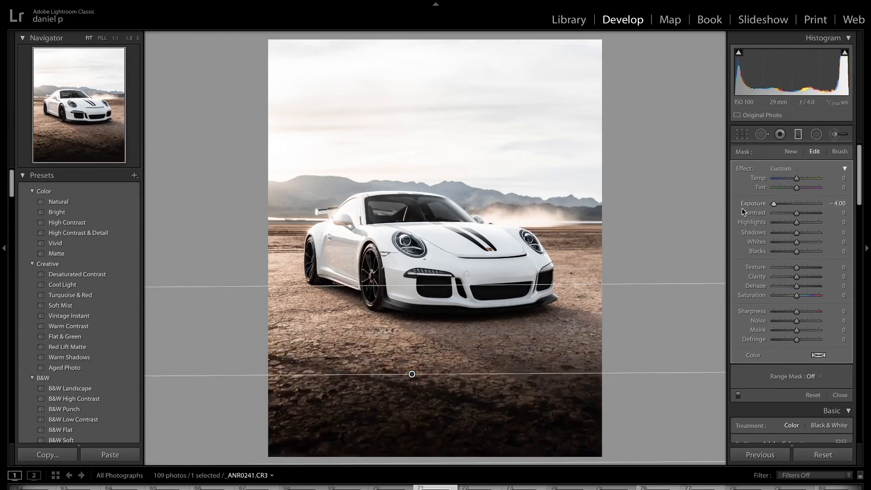
left_click(784, 204)
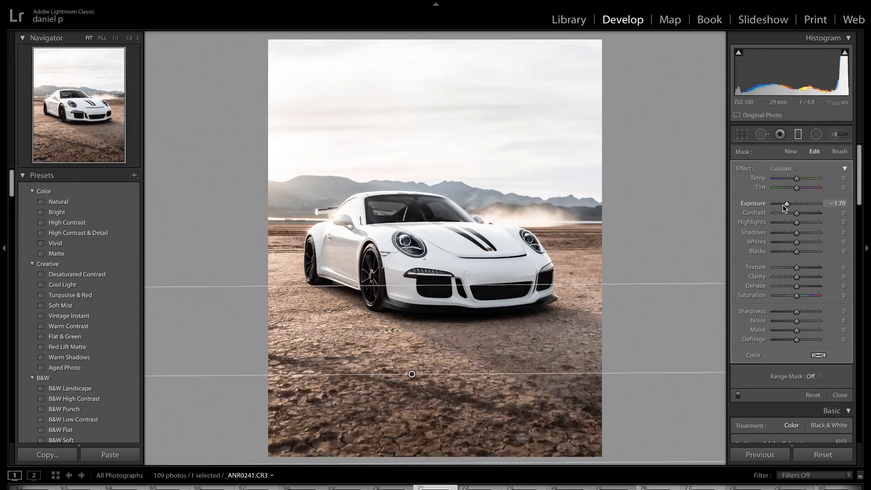
left_click_drag(797, 213, 800, 214)
left_click_drag(797, 251, 788, 268)
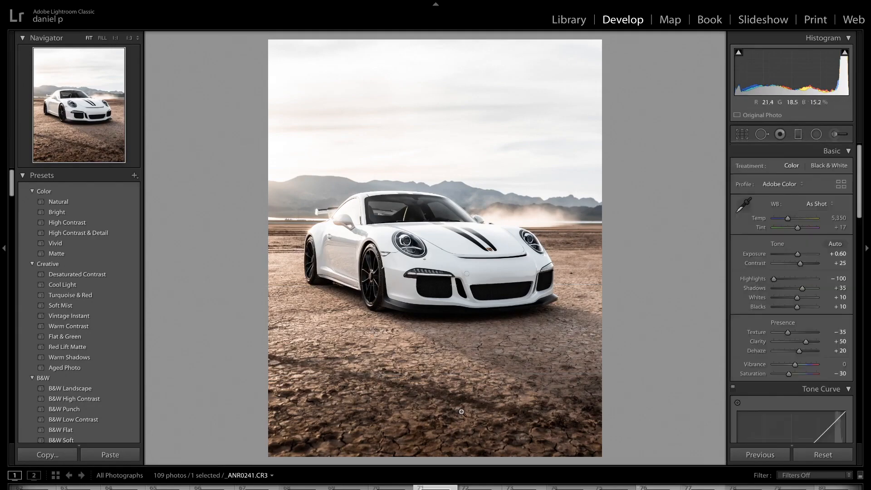
- Place a second graduated filter from the photo's upper edge down past the horizon, extending its fade while checking the mask overlay
left_click(797, 134)
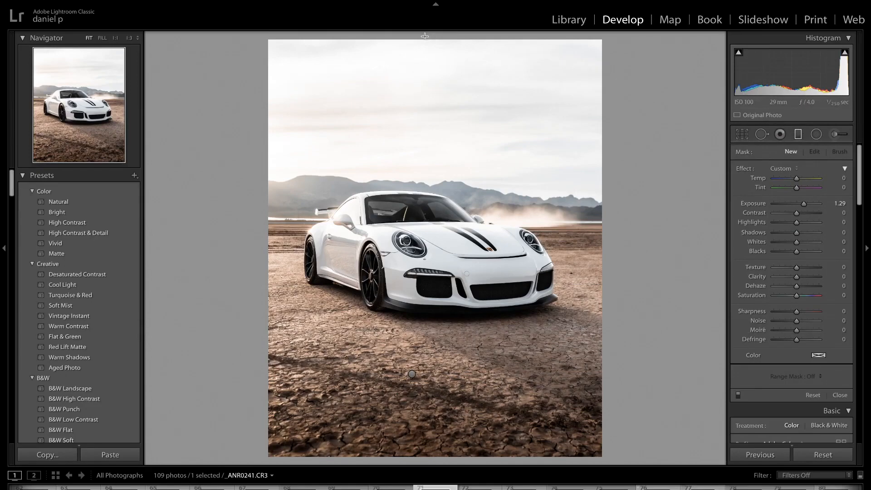
left_click_drag(427, 37, 428, 211)
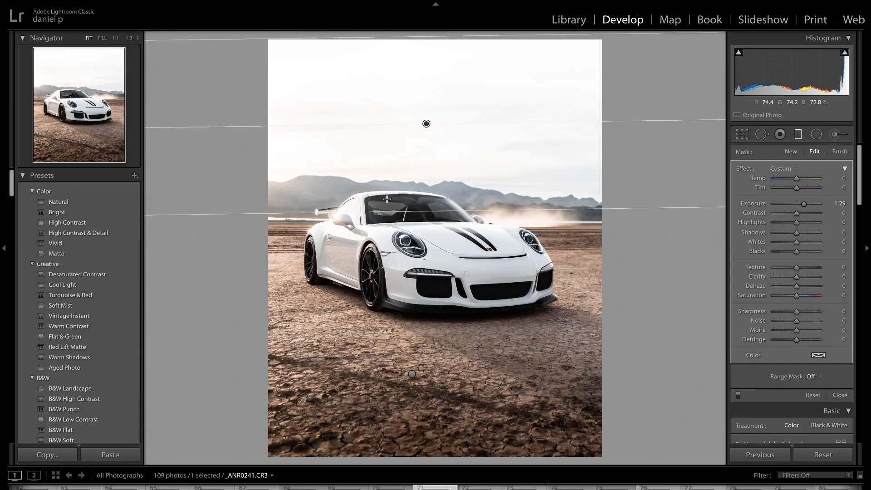
key("o")
left_click_drag(428, 214, 426, 233)
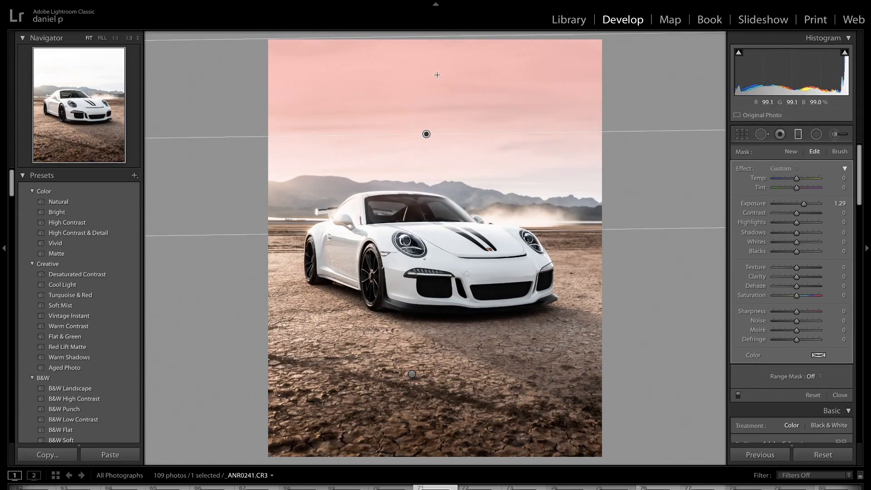
key("o")
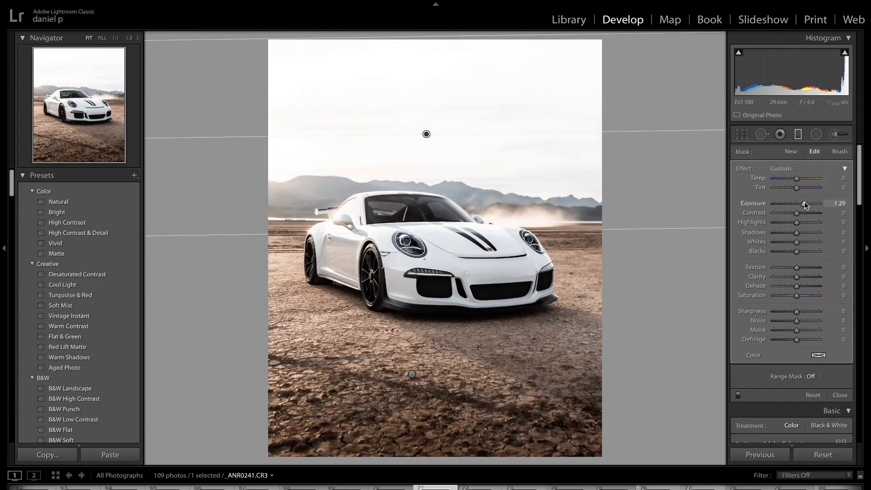
- Set the sky gradient to Exposure −1.92, Highlights −40 and Clarity 51, and close the filter
left_click_drag(803, 204, 789, 206)
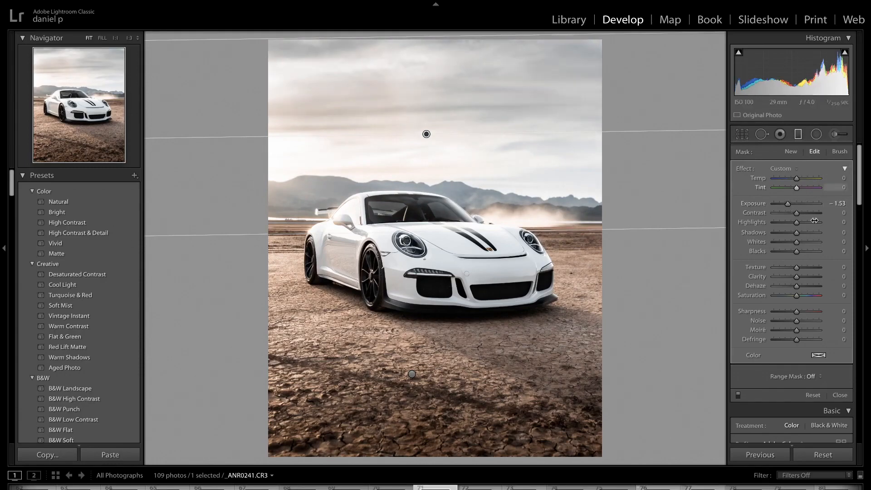
left_click_drag(796, 222, 787, 205)
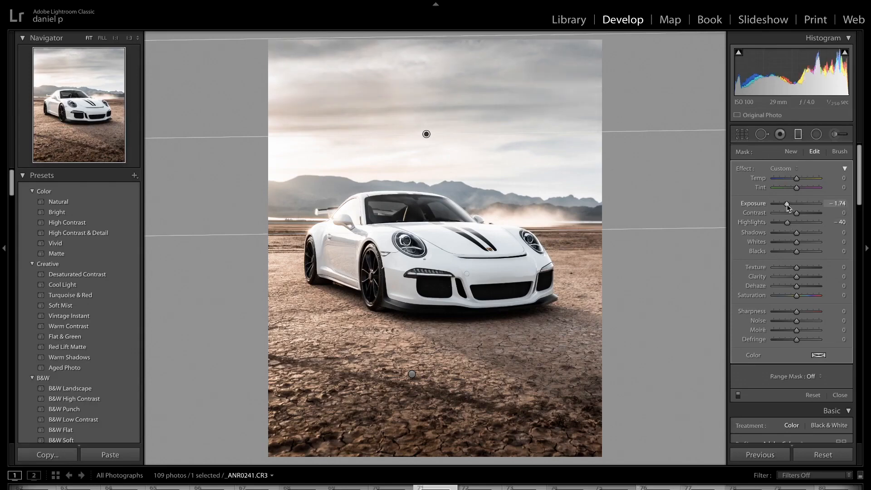
left_click_drag(787, 206, 785, 206)
left_click_drag(796, 276, 809, 278)
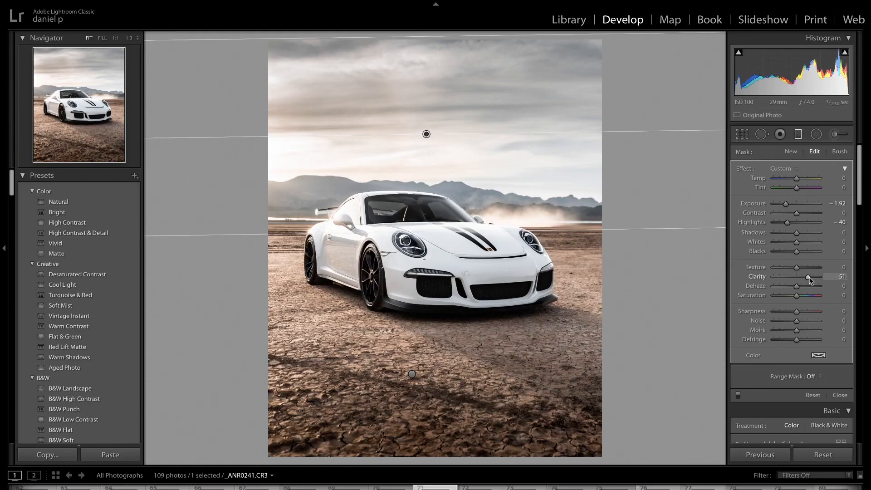
key("m")
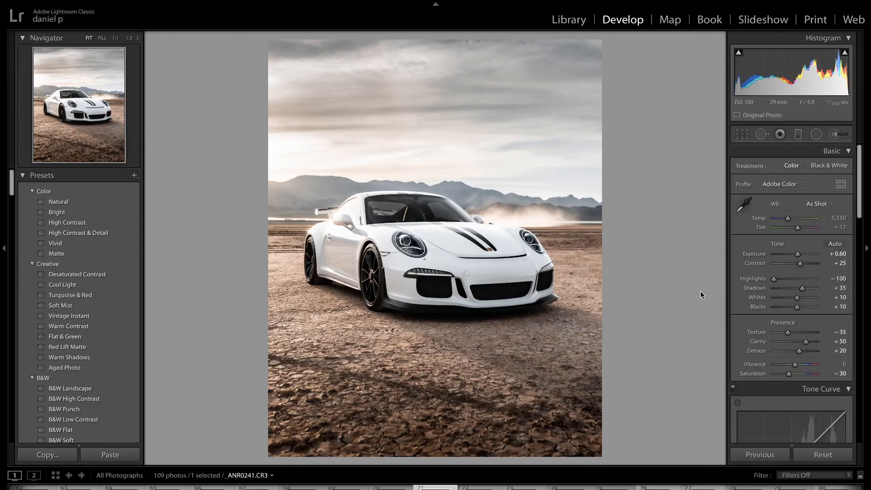
- Compare the photo with its unedited version, and reduce the Exposure of the car's radial filter to −0.14
key("backslash")
key("backslash")
left_click(816, 134)
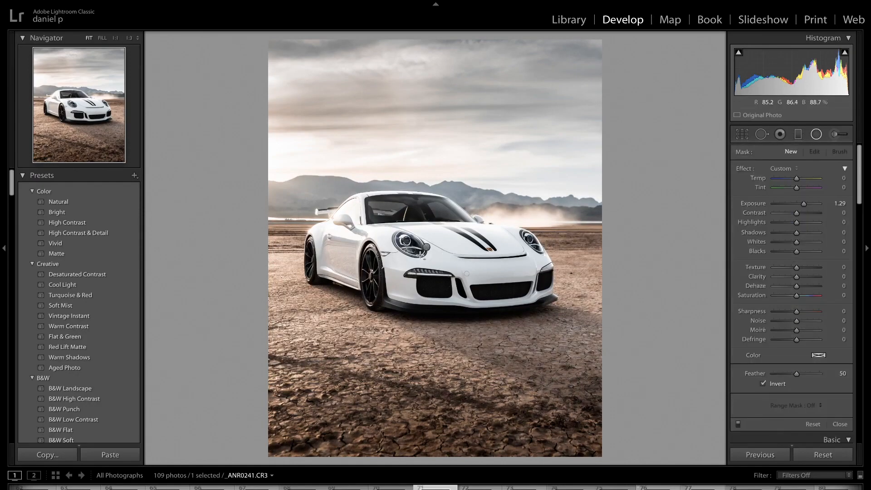
left_click(426, 247)
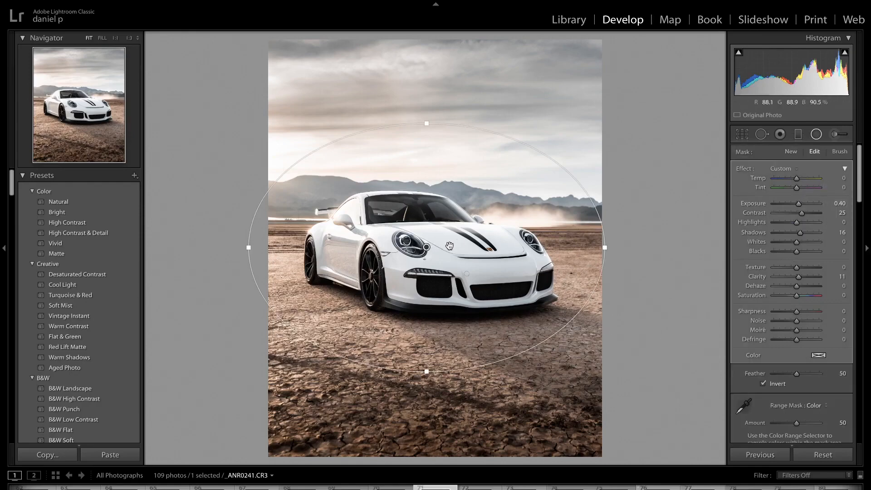
left_click_drag(799, 203, 796, 203)
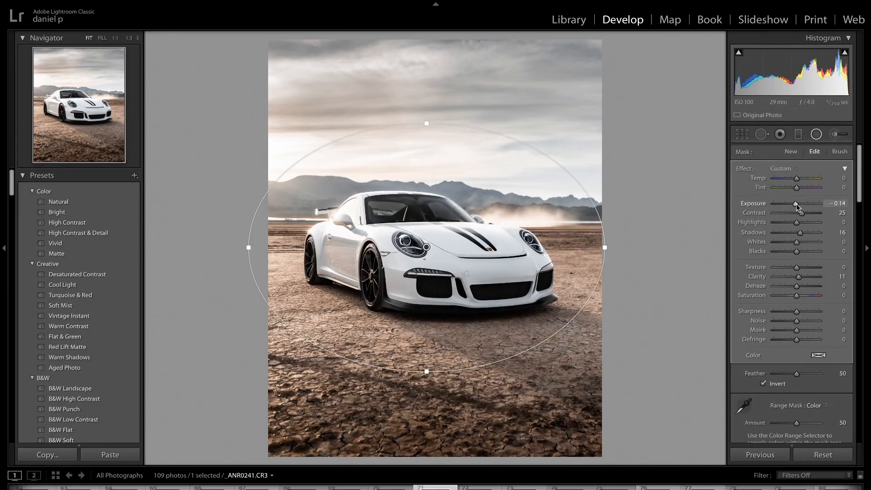
key("shift+m")
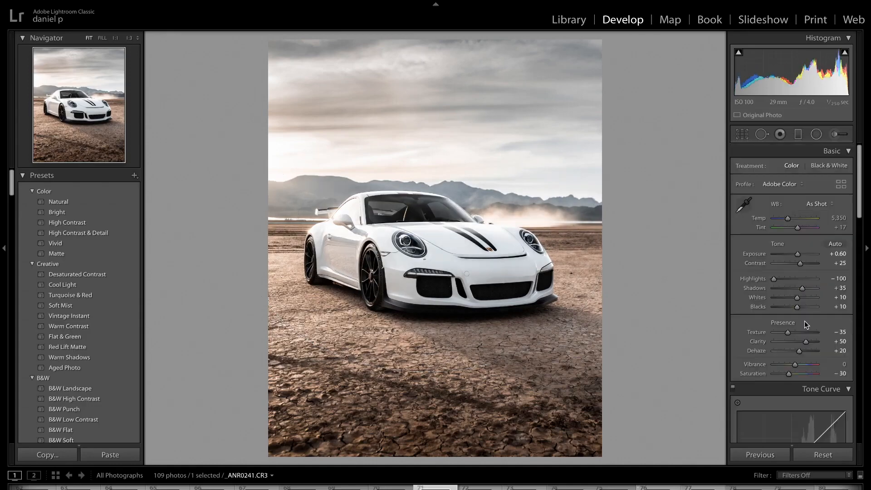